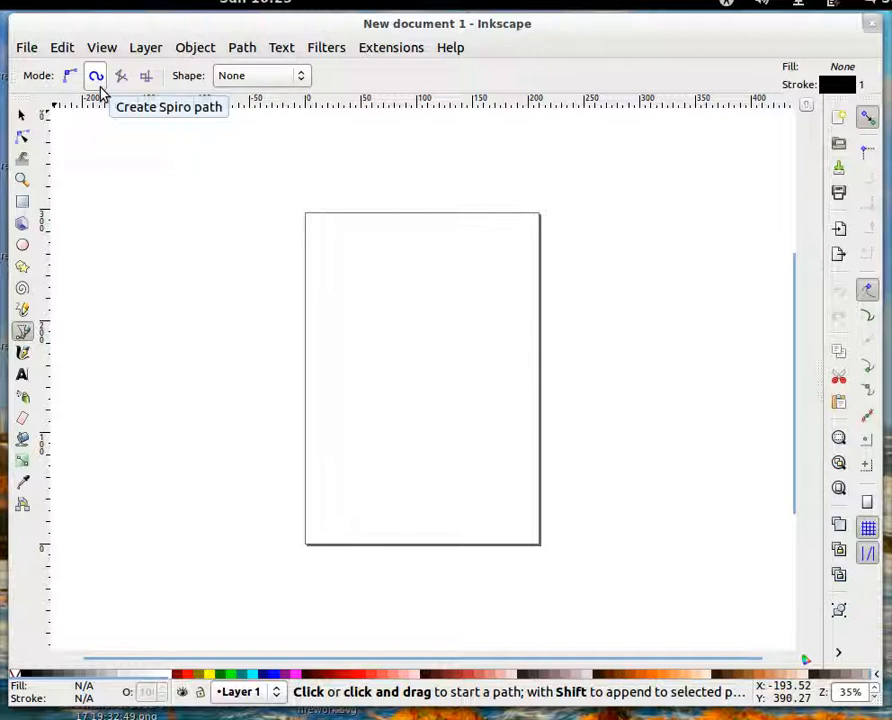
# Draw an open S-shaped Spiro path with shape None, about 134 mm wide and 120 mm high, on the page's upper half
pyautogui.click(303, 79)
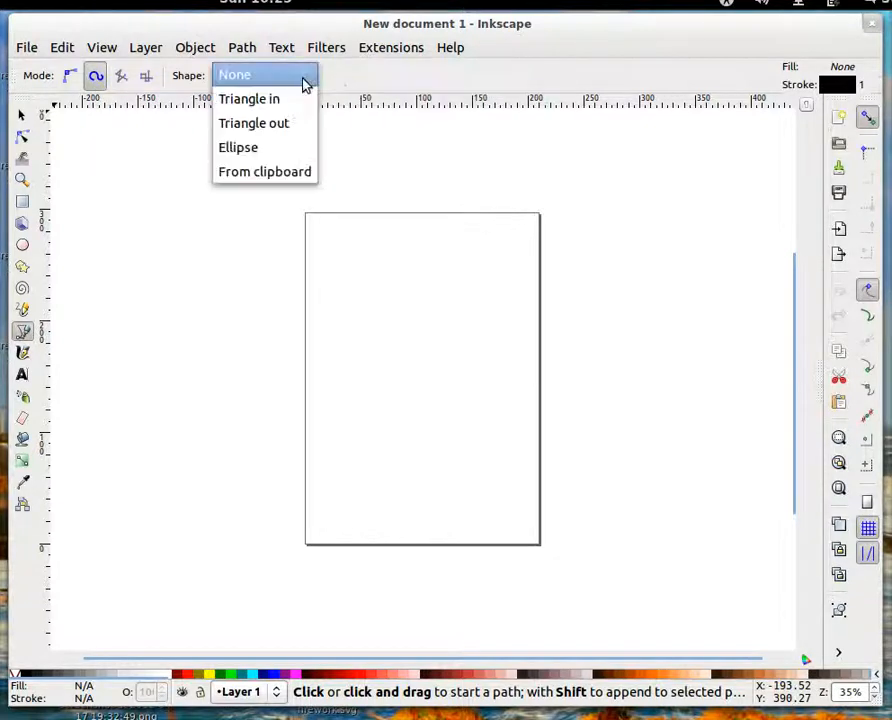
pyautogui.click(235, 84)
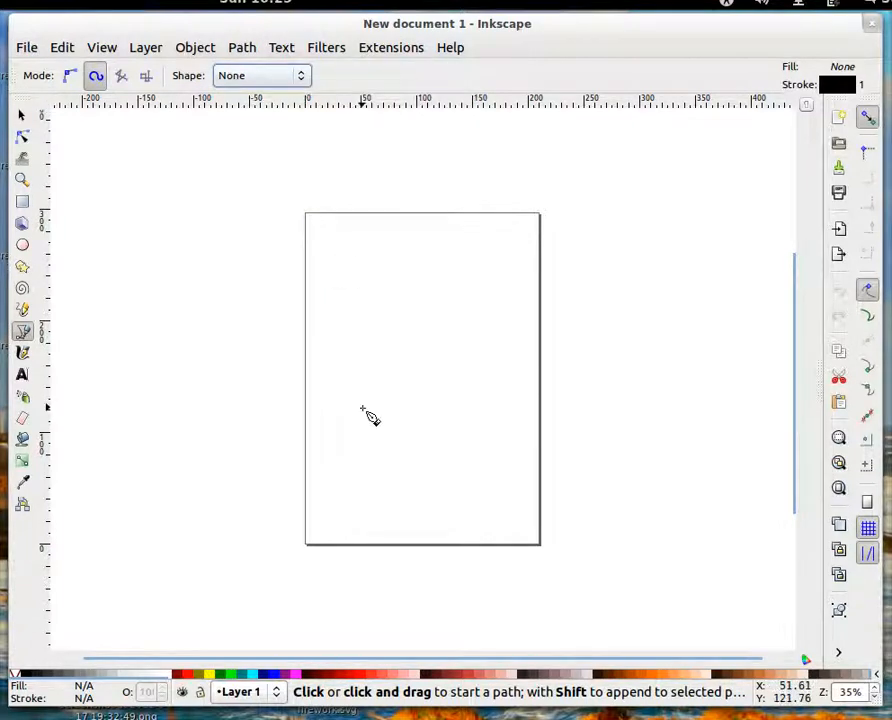
pyautogui.click(327, 407)
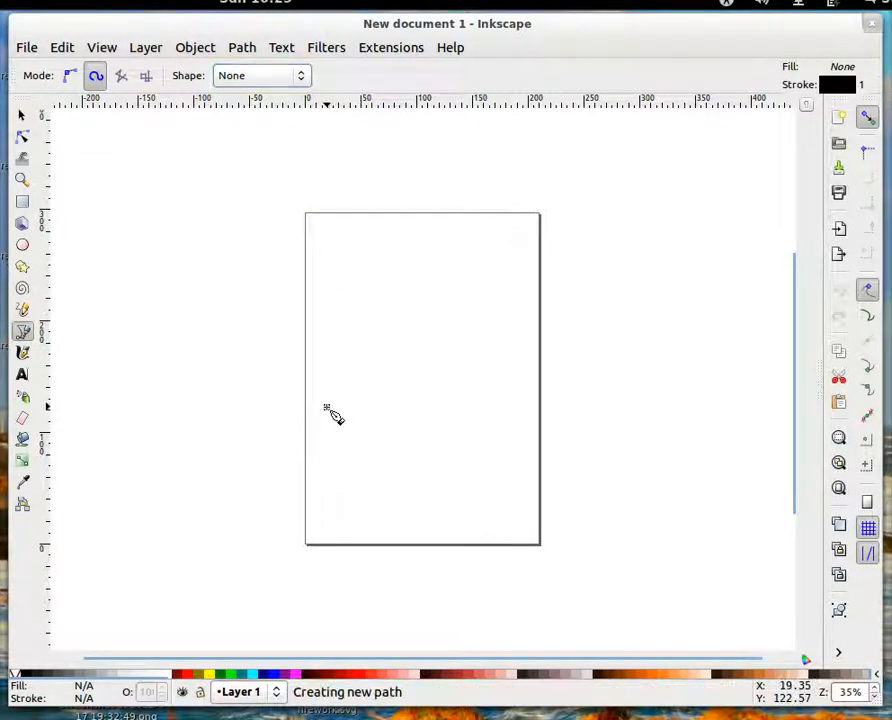
pyautogui.moveTo(373, 379); pyautogui.dragTo(391, 364)
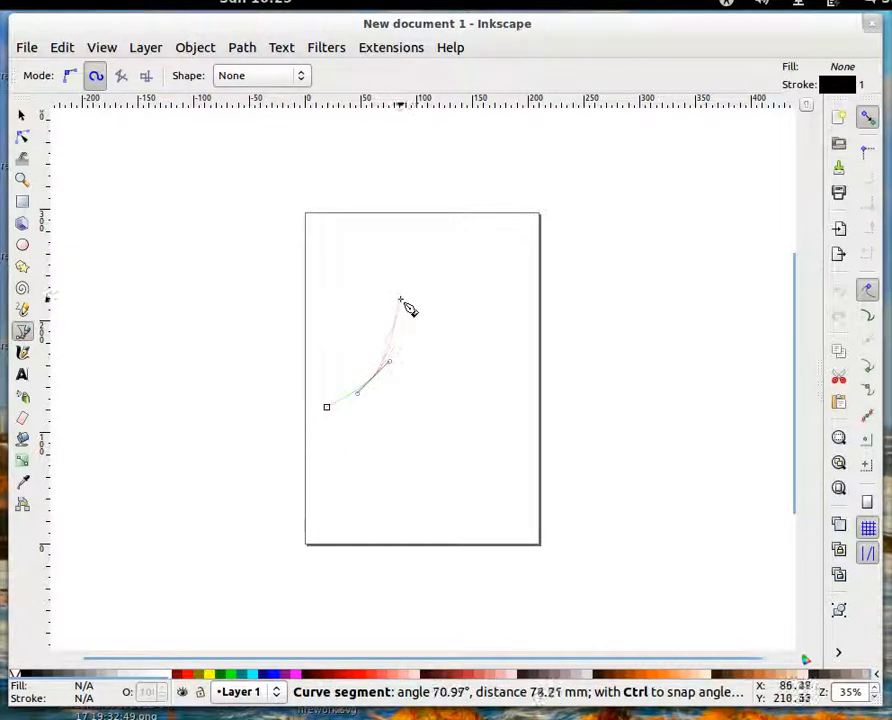
pyautogui.moveTo(402, 296); pyautogui.dragTo(418, 276)
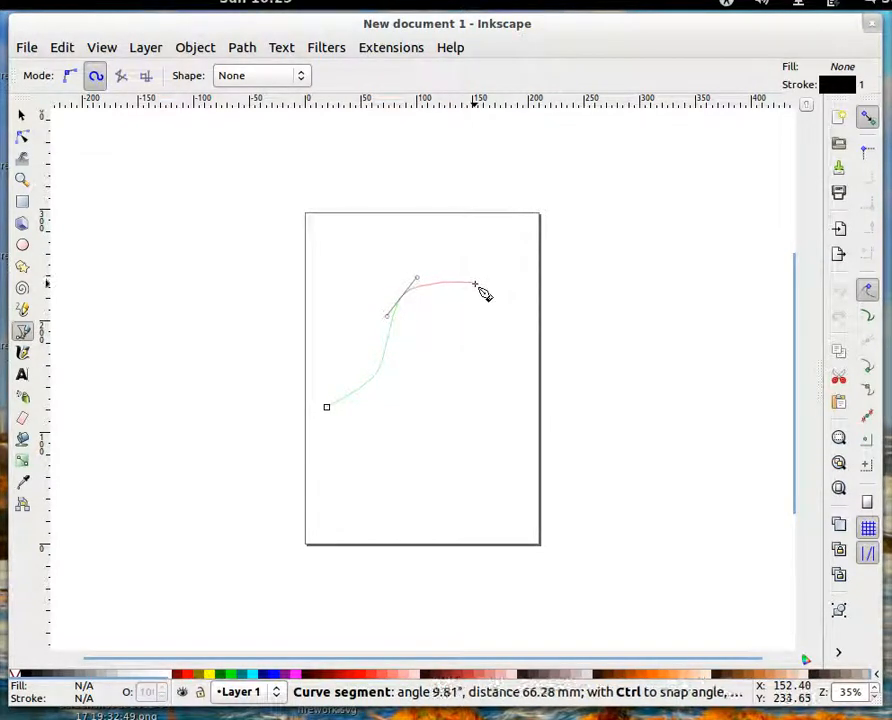
pyautogui.click(474, 284)
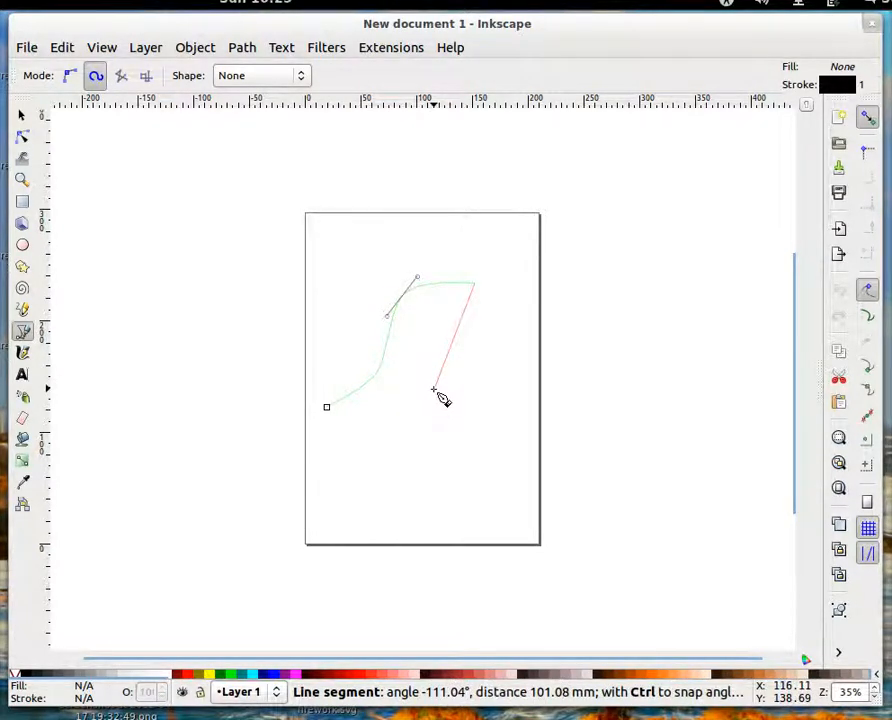
pyautogui.press('Return')
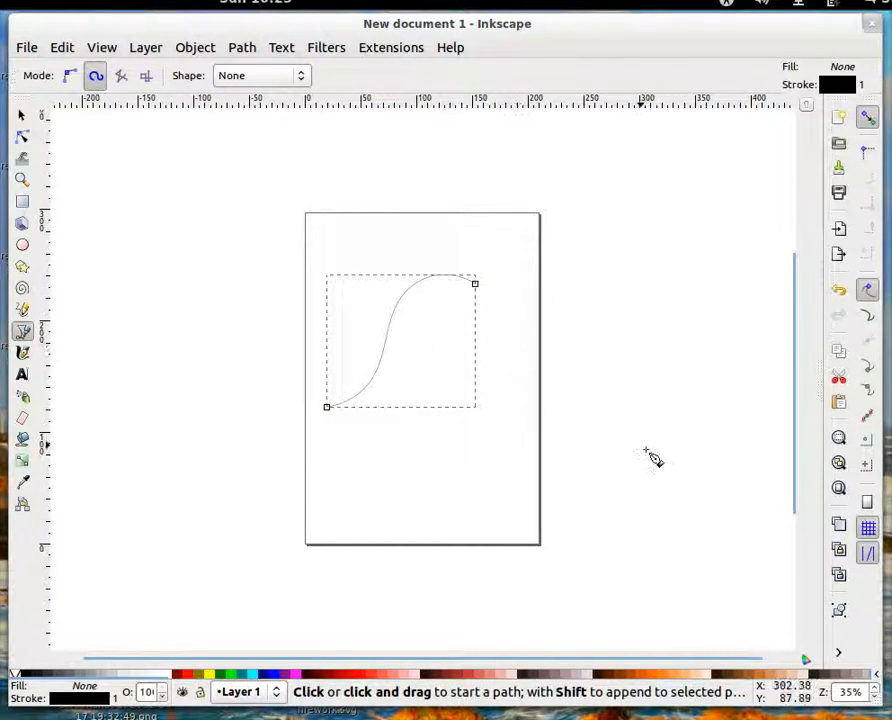
# Set the curve's stroke width to 1.5 mm and give it a round cap
pyautogui.click(838, 652)
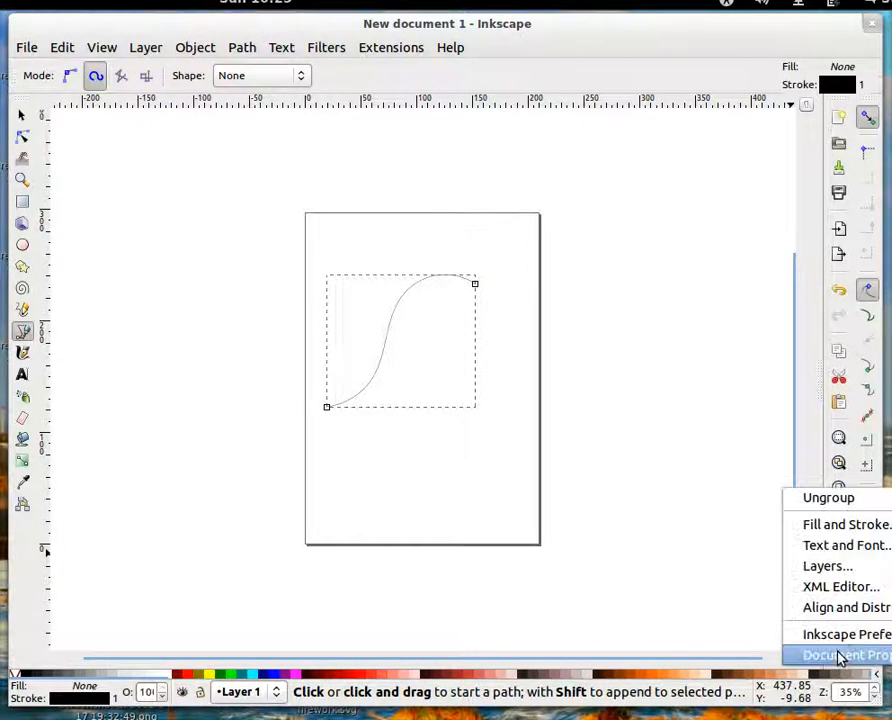
pyautogui.click(834, 527)
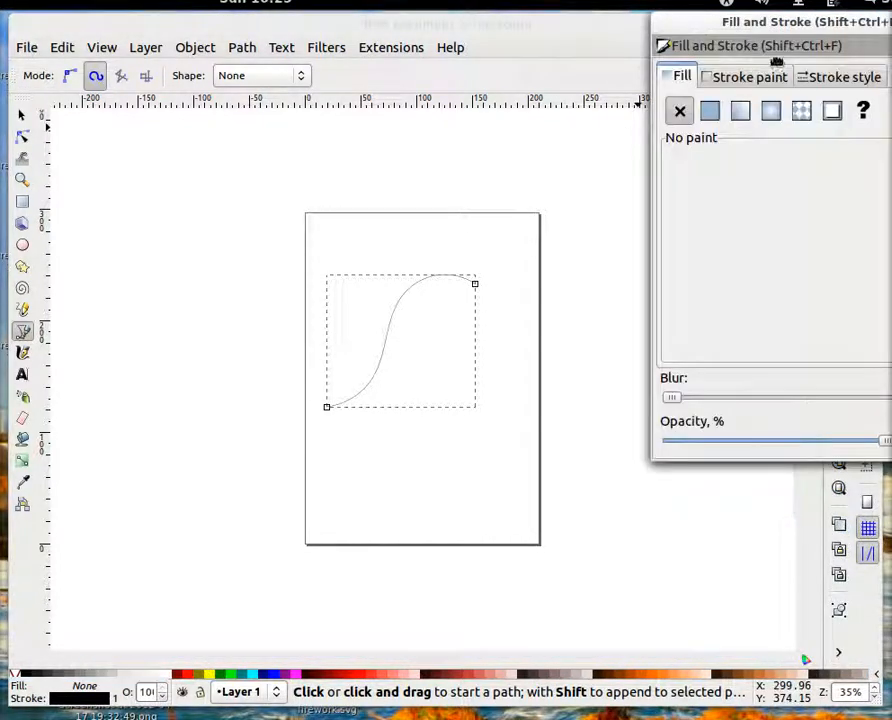
pyautogui.moveTo(718, 30); pyautogui.dragTo(598, 68)
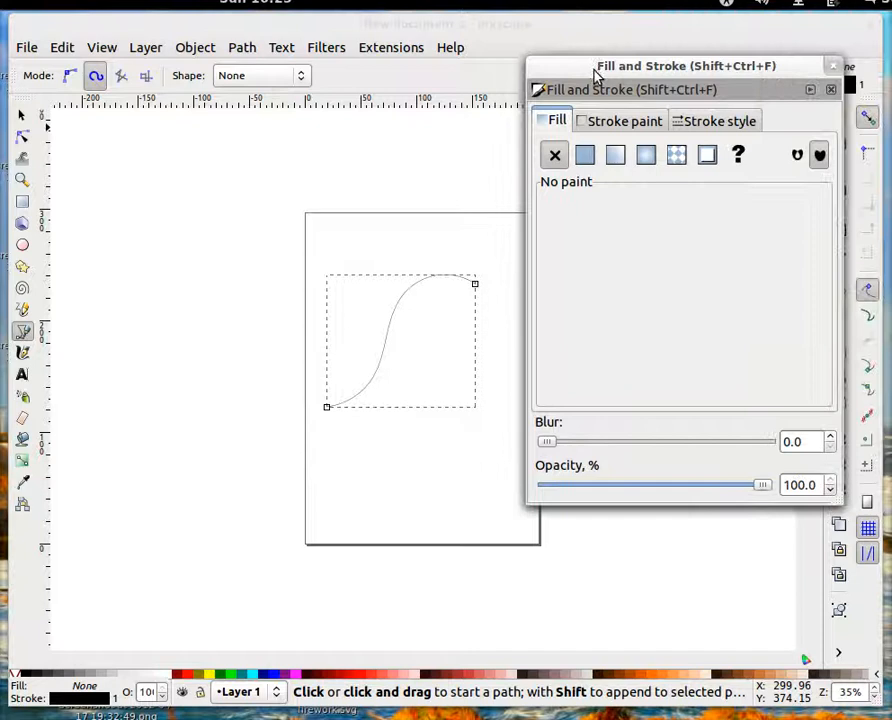
pyautogui.click(708, 124)
pyautogui.moveTo(680, 152); pyautogui.dragTo(620, 150)
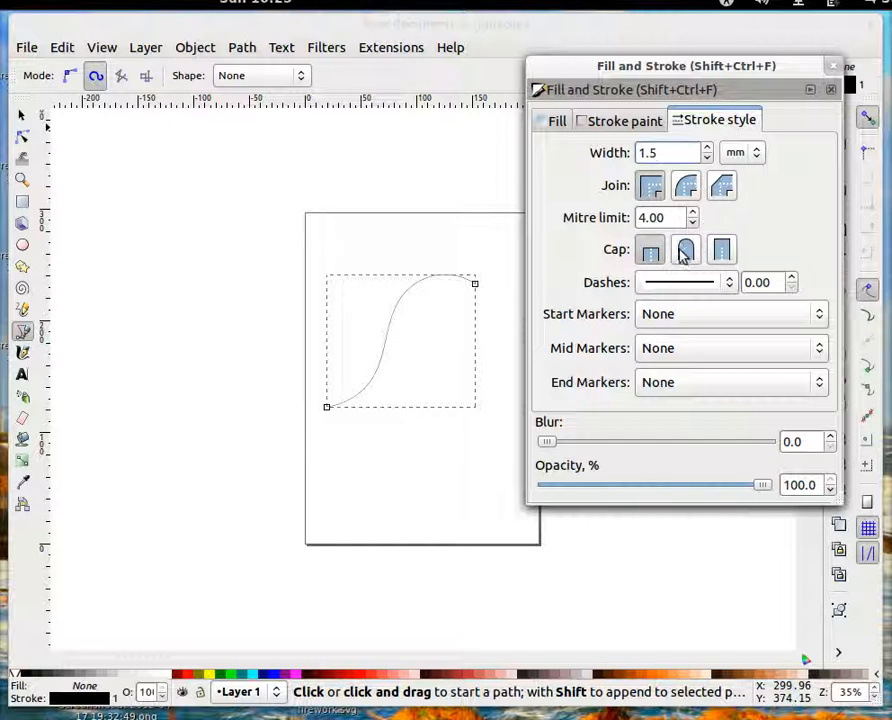
pyautogui.press('Return')
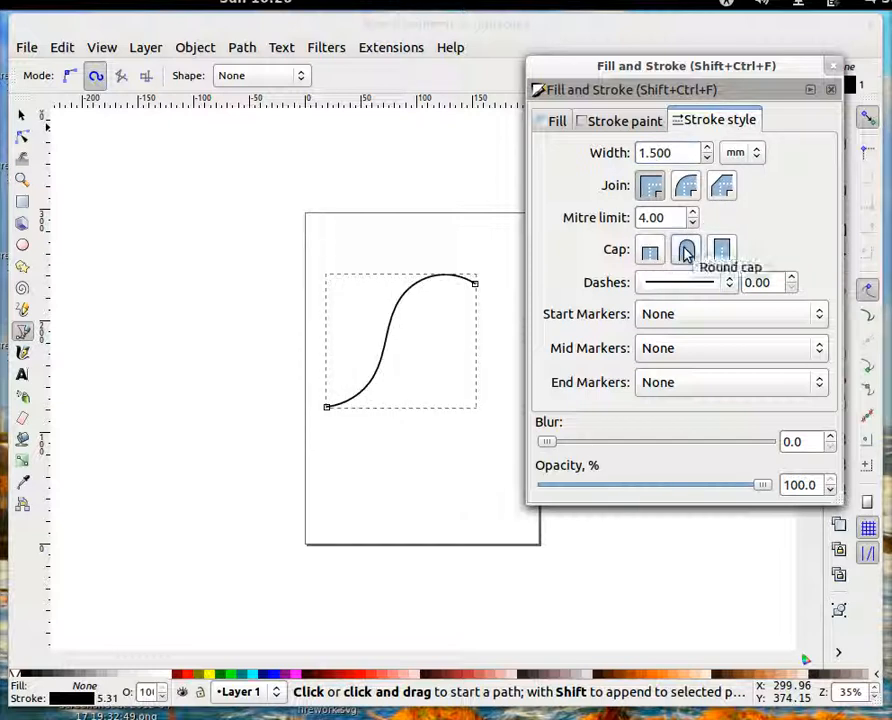
pyautogui.click(686, 250)
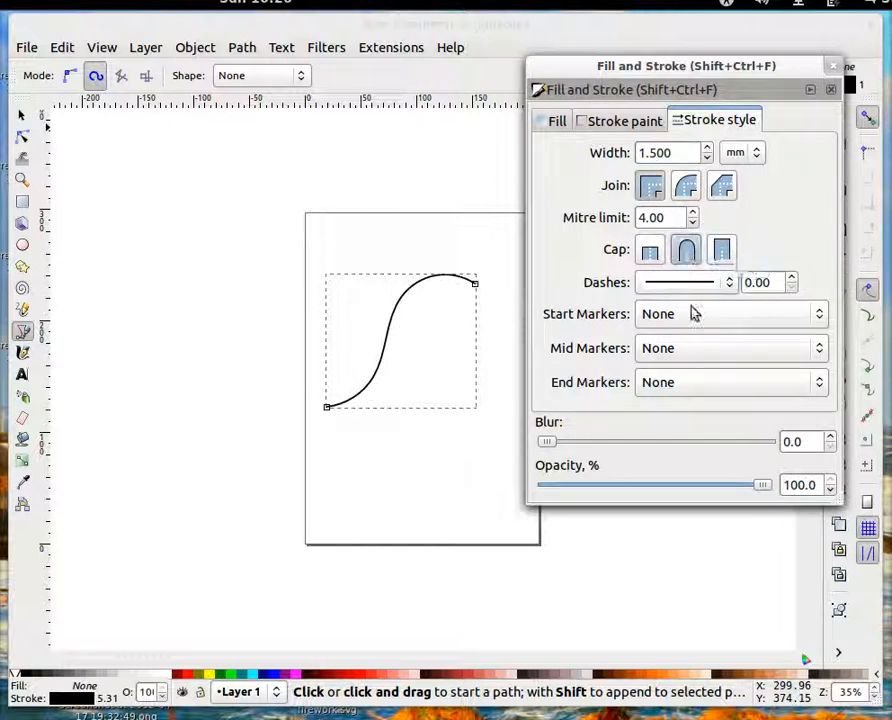
# Colour the curve's stroke red with RGB 223, 0, 0 and minimize the Fill and Stroke dialog
pyautogui.click(607, 122)
pyautogui.moveTo(648, 240)
pyautogui.mouseDown()
pyautogui.moveTo(634, 234)
pyautogui.moveTo(731, 240)
pyautogui.mouseUp()
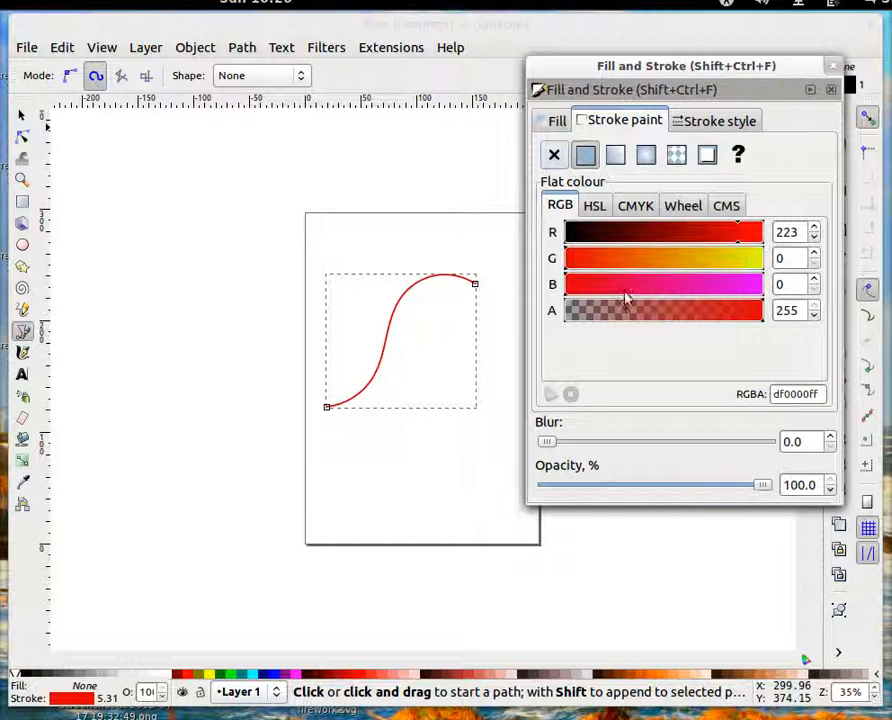
pyautogui.click(810, 91)
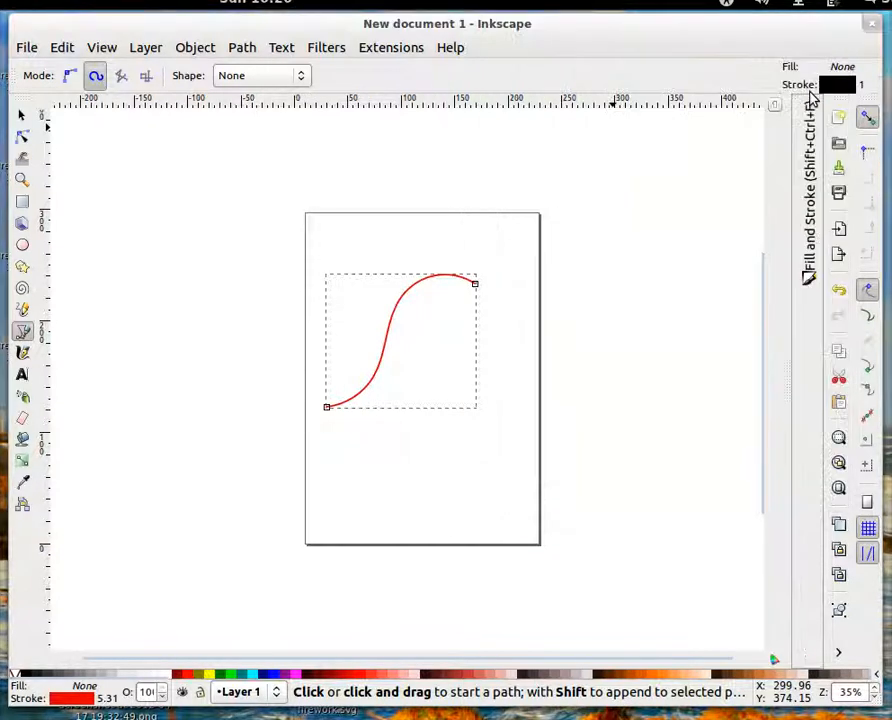
# Duplicate the red curve and place the copy beside it at about X 143 mm, Y 119 mm
pyautogui.click(22, 116)
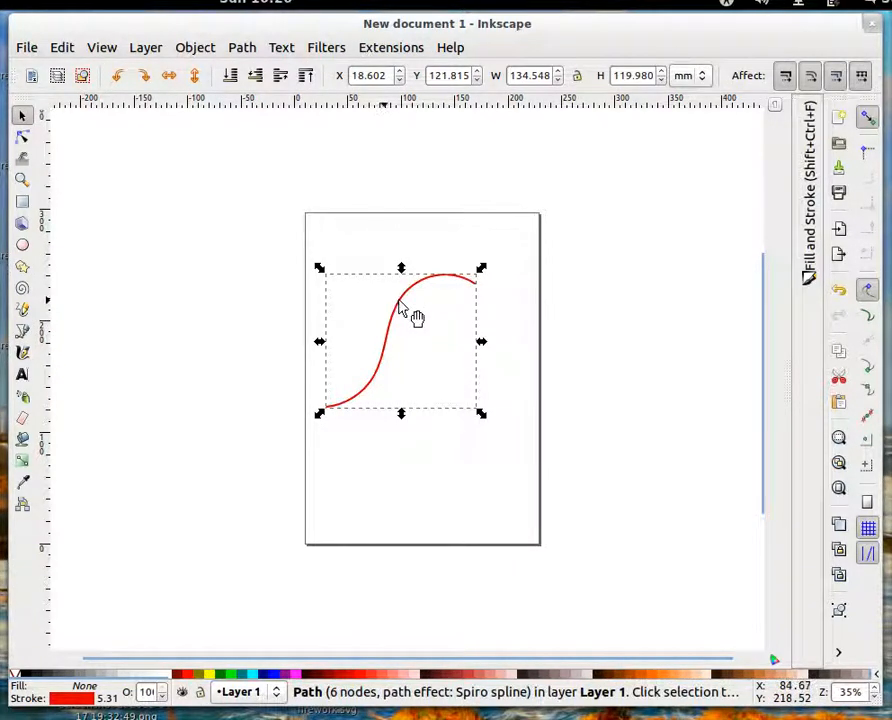
pyautogui.hotkey('ctrl', 'd')
pyautogui.moveTo(400, 307); pyautogui.dragTo(544, 310)
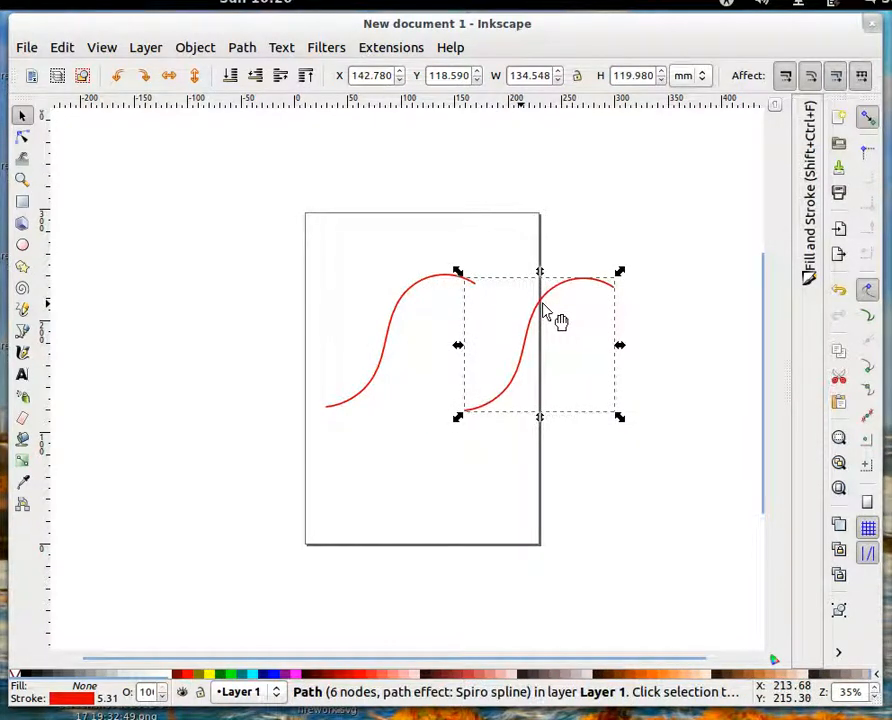
# Colour the duplicate's stroke green with RGB 0, 212, 0 and minimize the Fill and Stroke dialog
pyautogui.click(812, 232)
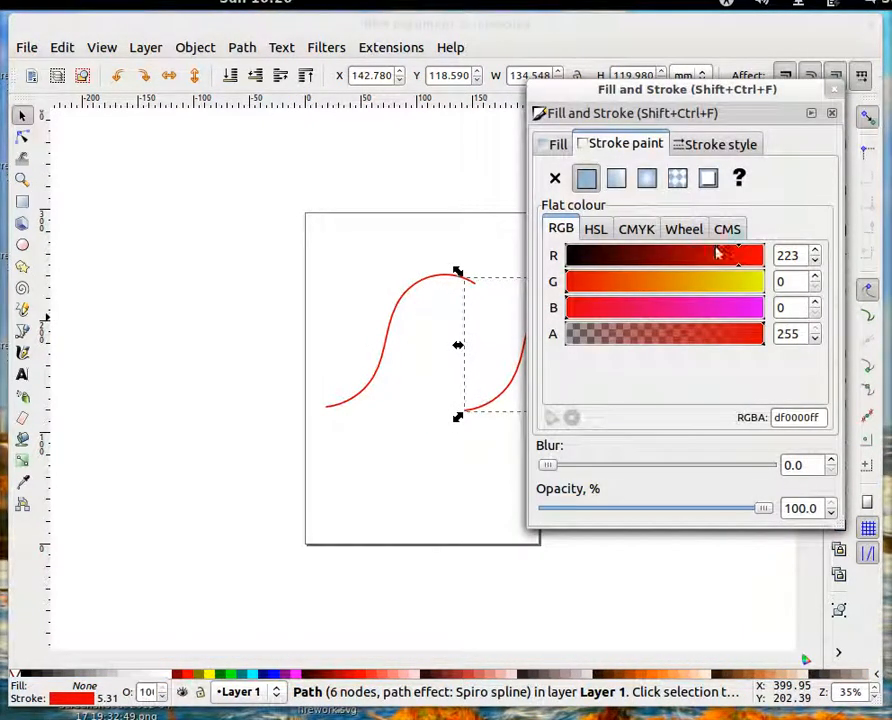
pyautogui.moveTo(730, 257); pyautogui.dragTo(565, 256)
pyautogui.moveTo(644, 284); pyautogui.dragTo(734, 290)
pyautogui.moveTo(554, 94)
pyautogui.mouseDown()
pyautogui.moveTo(592, 119)
pyautogui.moveTo(636, 182)
pyautogui.mouseUp()
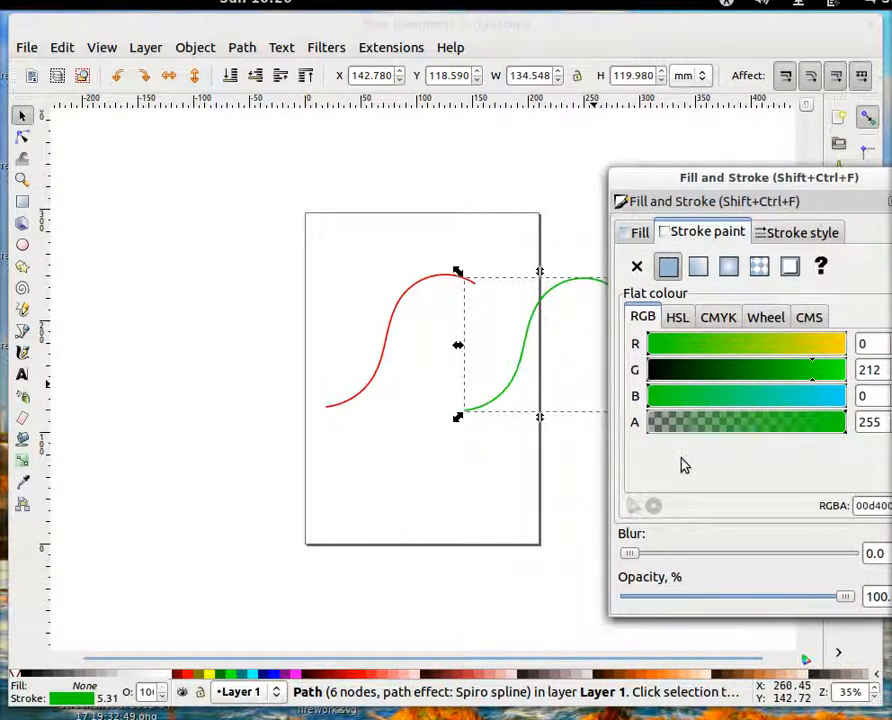
pyautogui.moveTo(843, 178); pyautogui.dragTo(775, 182)
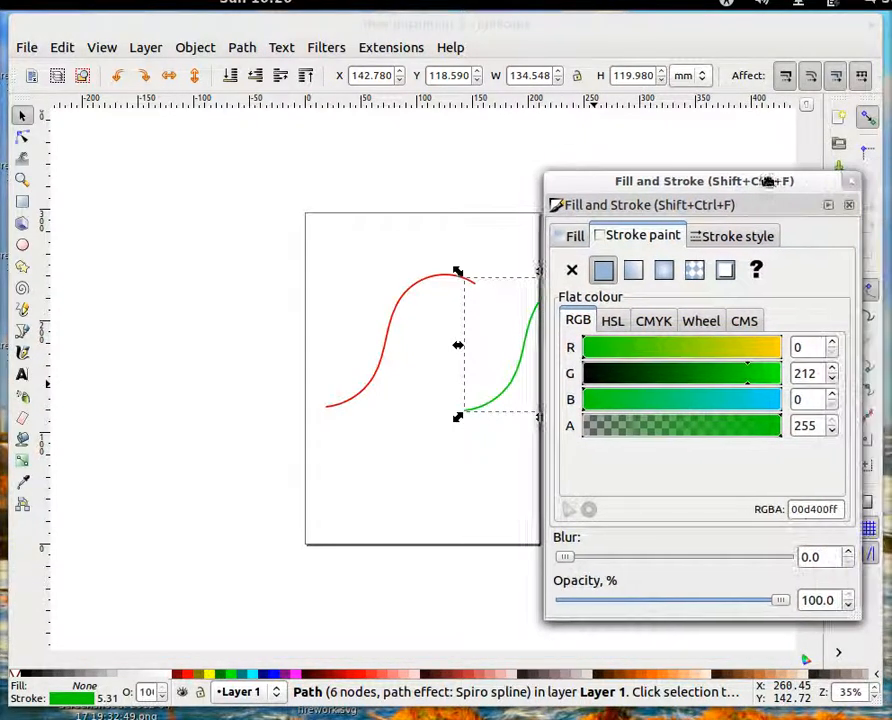
pyautogui.click(832, 208)
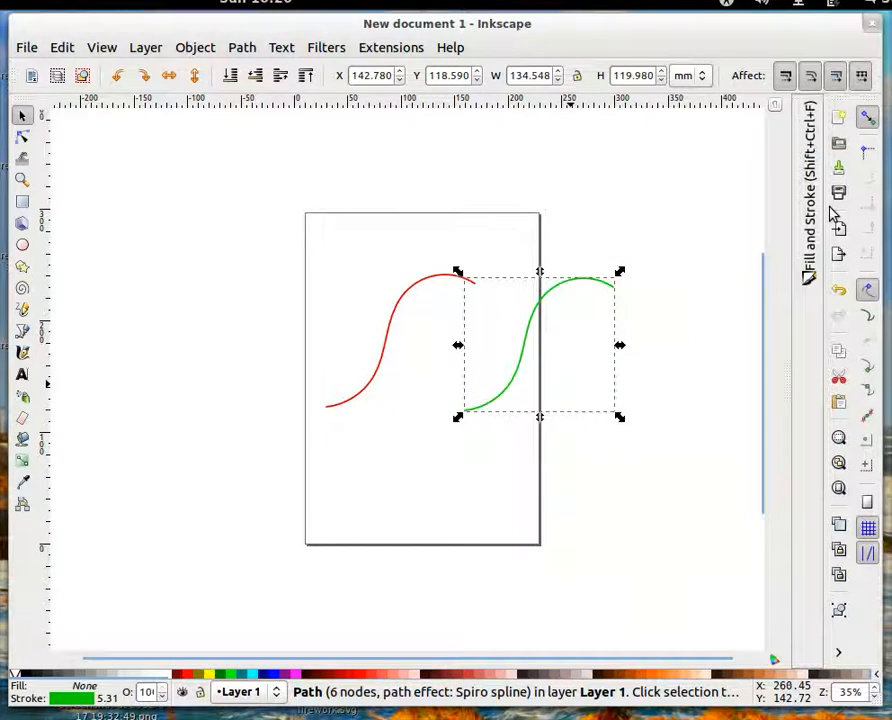
# Reshape the green curve by its nodes into a rounded lower arc whose ends meet both ends of the red curve
pyautogui.moveTo(568, 302); pyautogui.dragTo(494, 328)
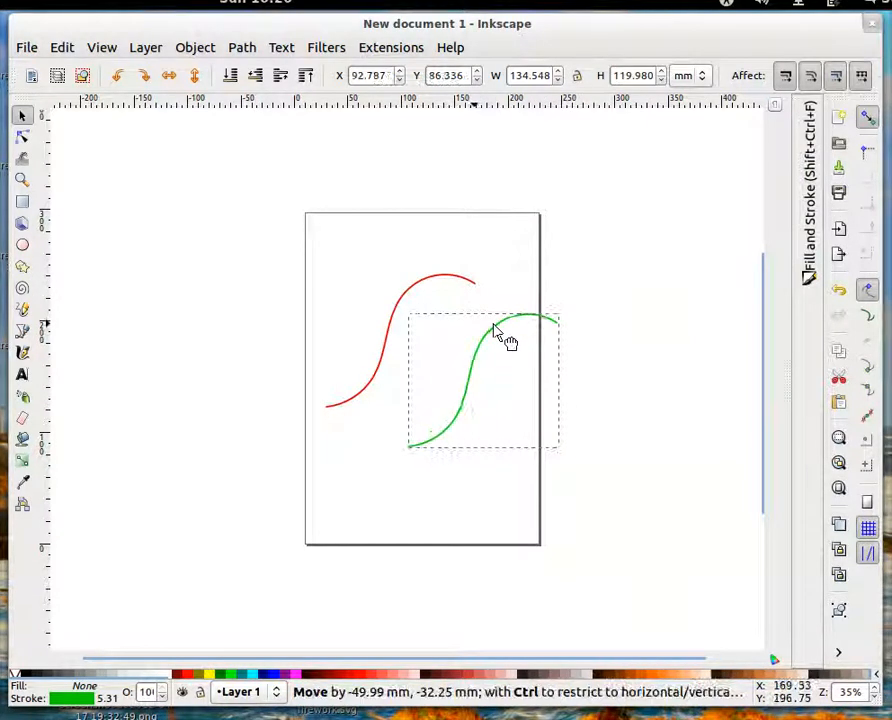
pyautogui.click(23, 140)
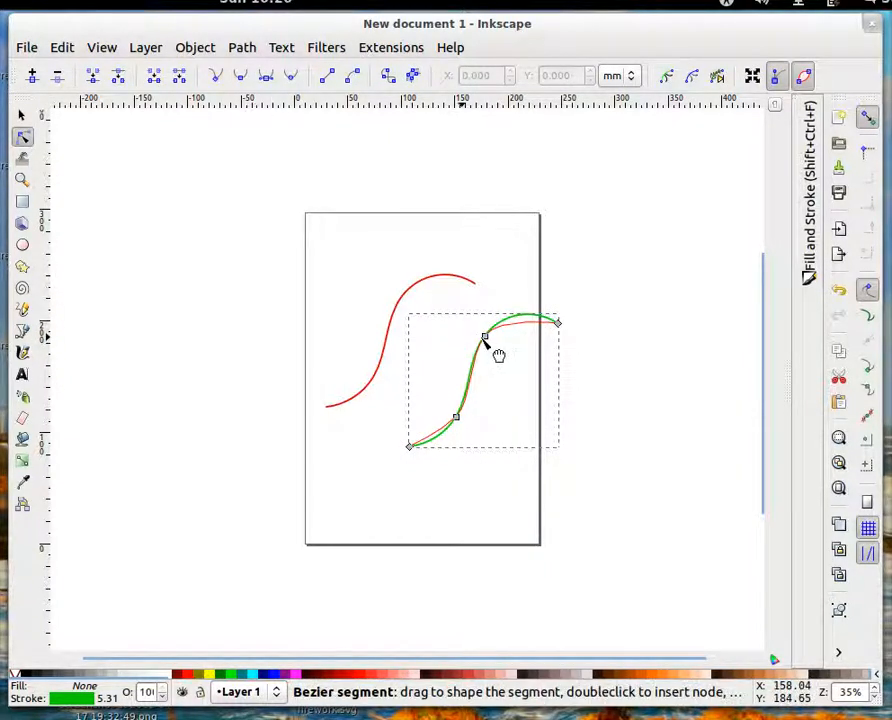
pyautogui.moveTo(488, 340); pyautogui.dragTo(575, 409)
pyautogui.moveTo(560, 324); pyautogui.dragTo(476, 287)
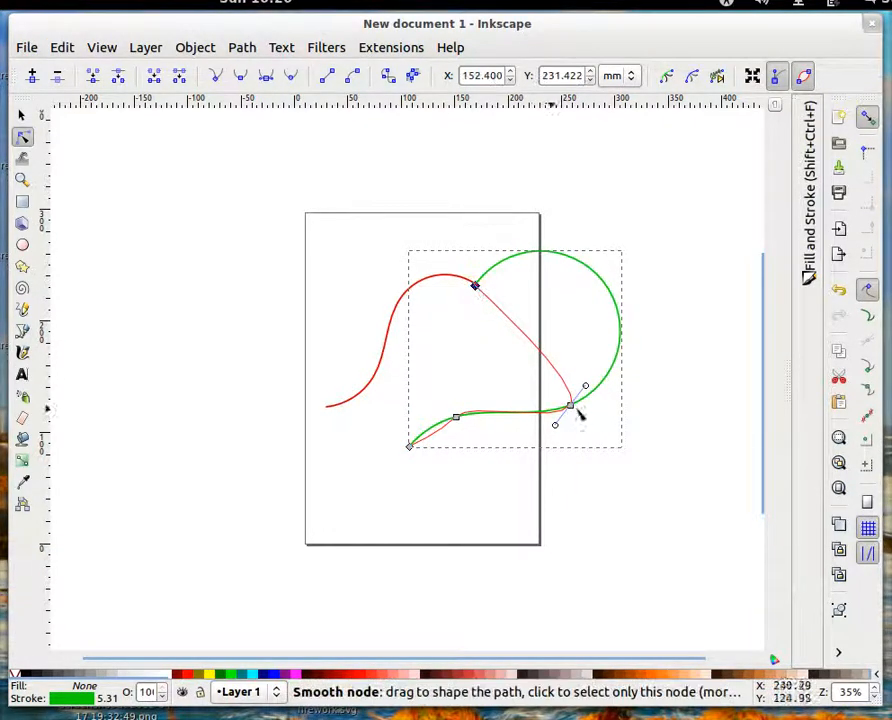
pyautogui.moveTo(571, 407); pyautogui.dragTo(494, 374)
pyautogui.moveTo(412, 449); pyautogui.dragTo(326, 410)
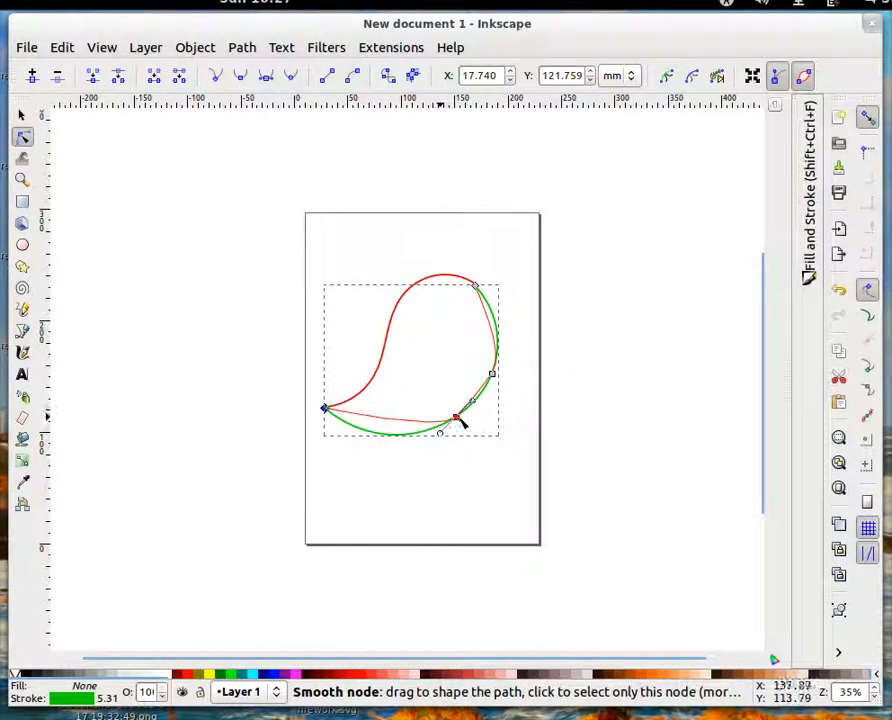
pyautogui.moveTo(457, 420)
pyautogui.mouseDown()
pyautogui.moveTo(438, 384)
pyautogui.moveTo(450, 428)
pyautogui.mouseUp()
pyautogui.moveTo(476, 287)
pyautogui.mouseDown()
pyautogui.moveTo(489, 288)
pyautogui.moveTo(477, 288)
pyautogui.mouseUp()
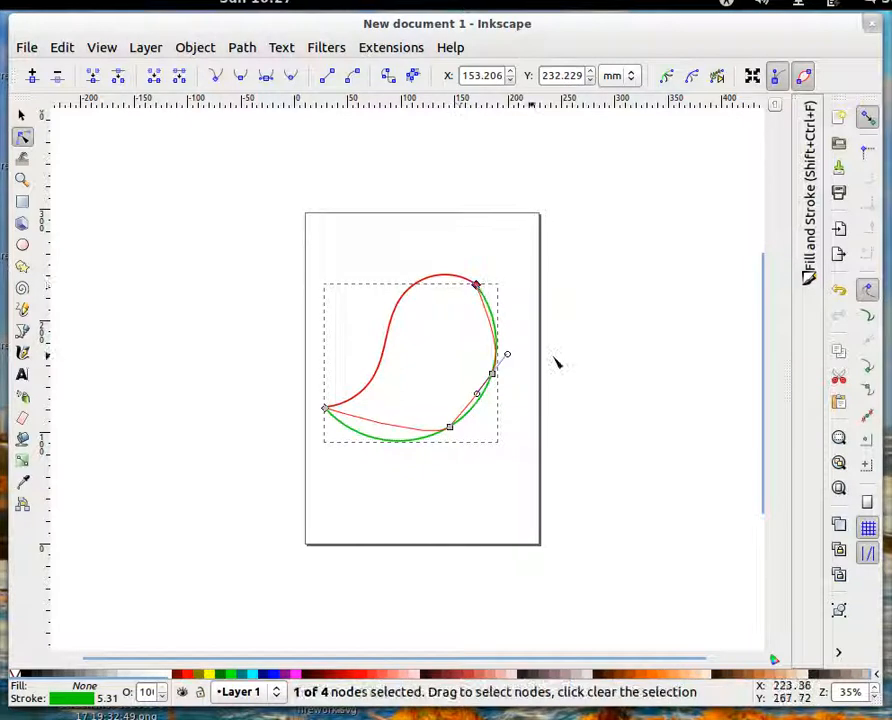
# Select the red and green curves together and convert both with Object to Path
pyautogui.click(21, 117)
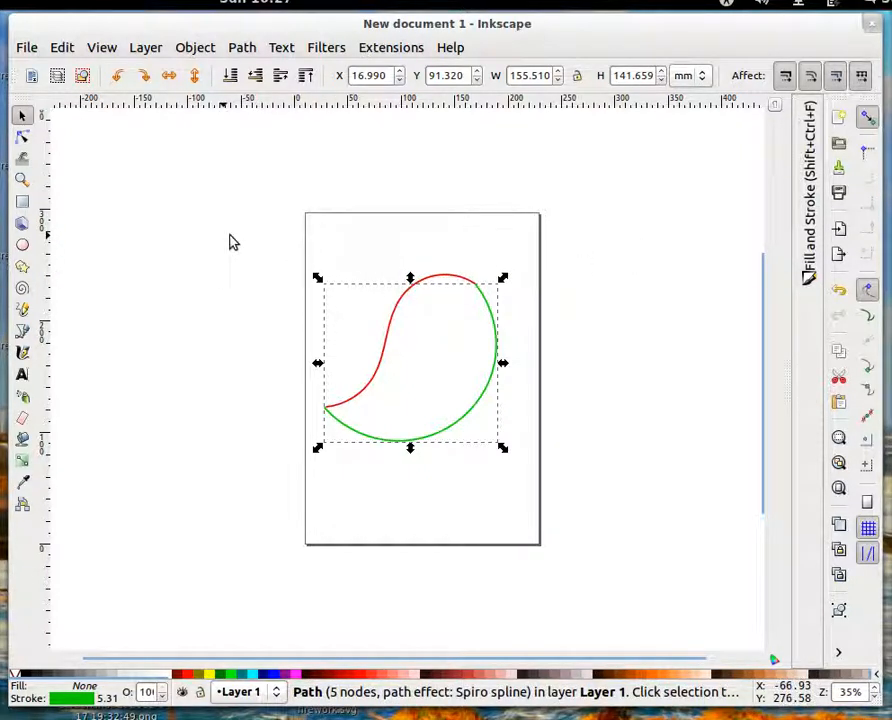
pyautogui.moveTo(229, 241); pyautogui.dragTo(563, 523)
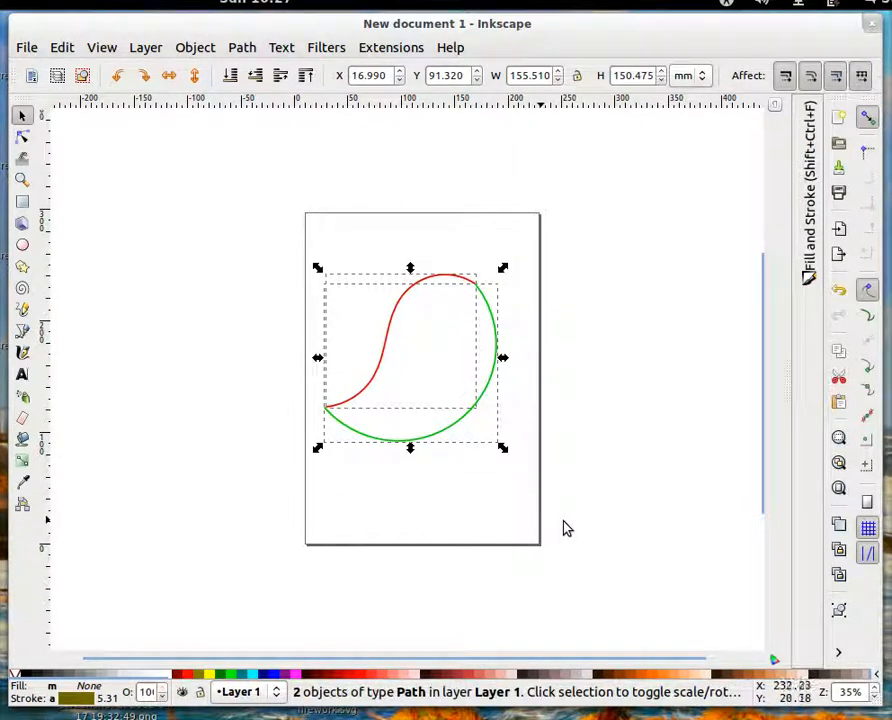
pyautogui.click(196, 52)
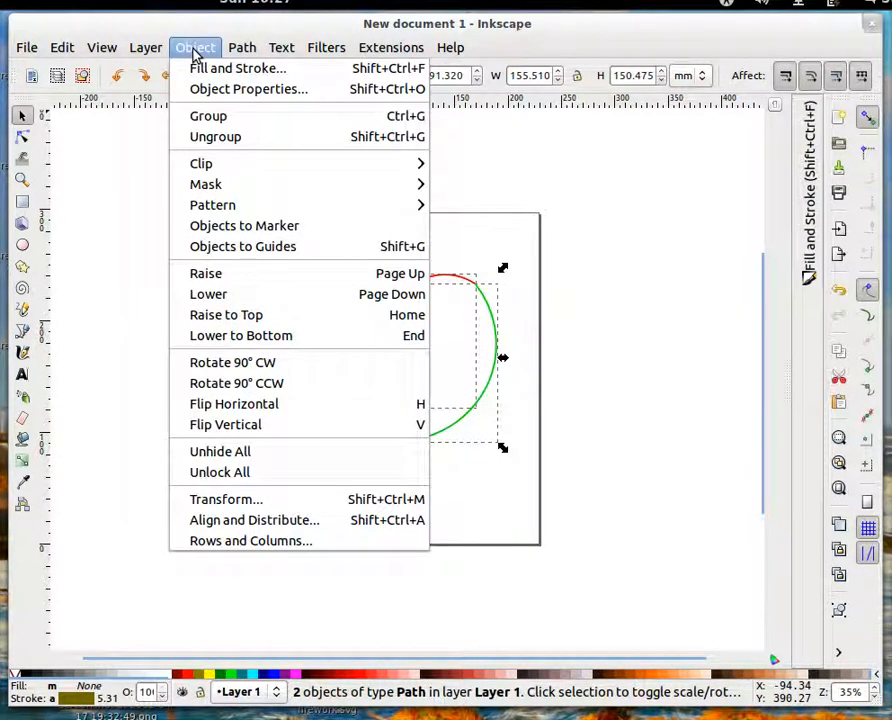
pyautogui.moveTo(238, 50)
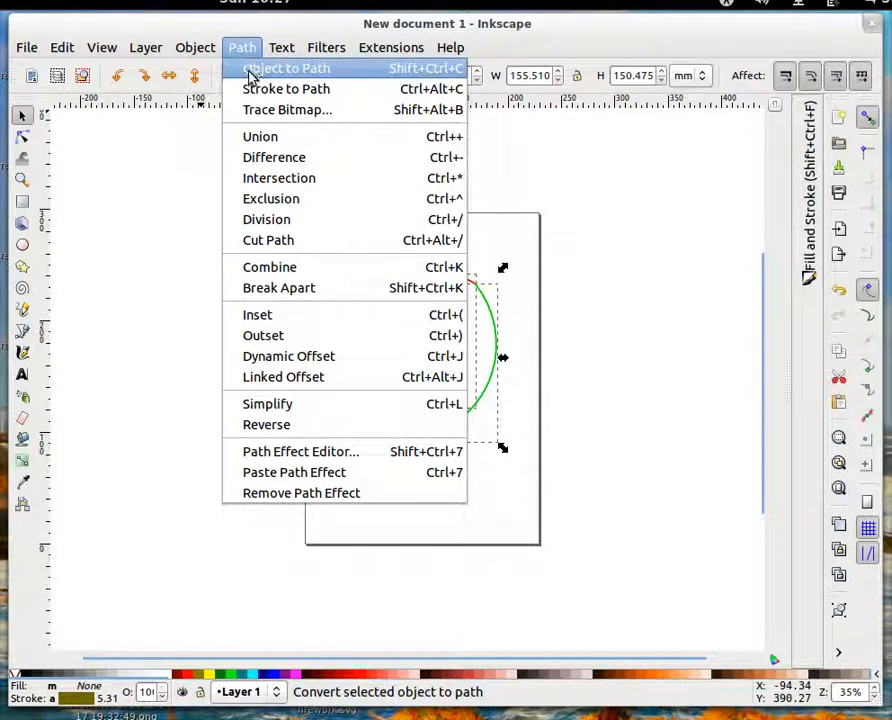
pyautogui.click(252, 70)
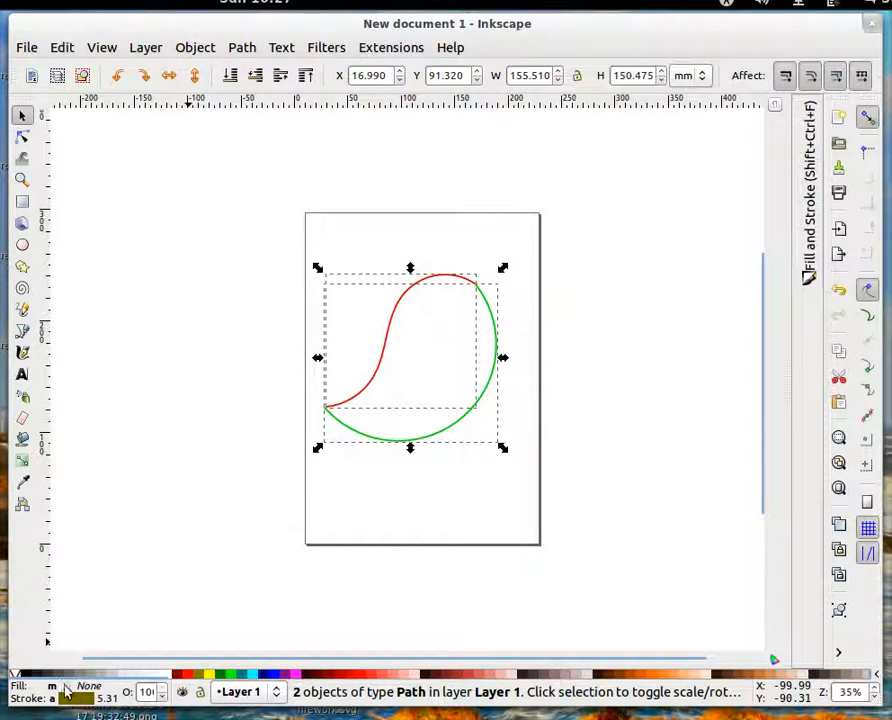
# Inspect the fill and stroke of the red curve and the green curve individually, leaving nothing selected
pyautogui.click(356, 312)
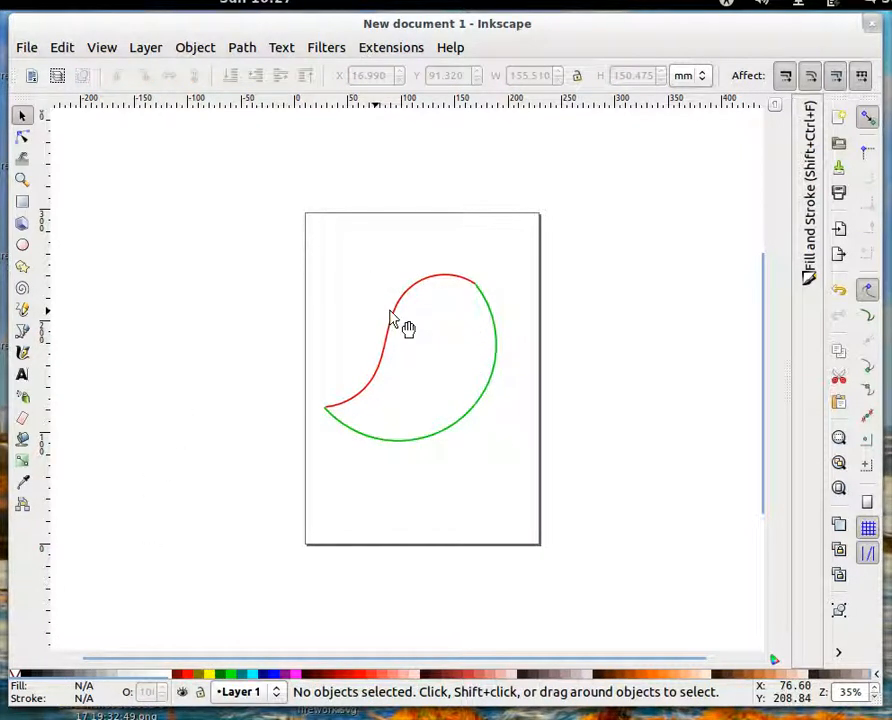
pyautogui.click(391, 313)
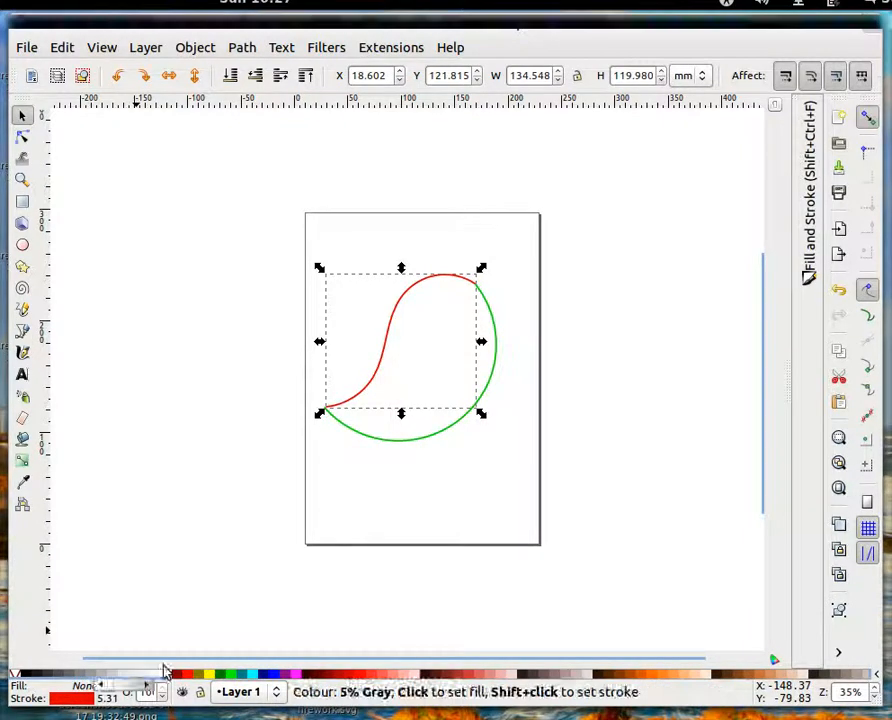
pyautogui.click(451, 427)
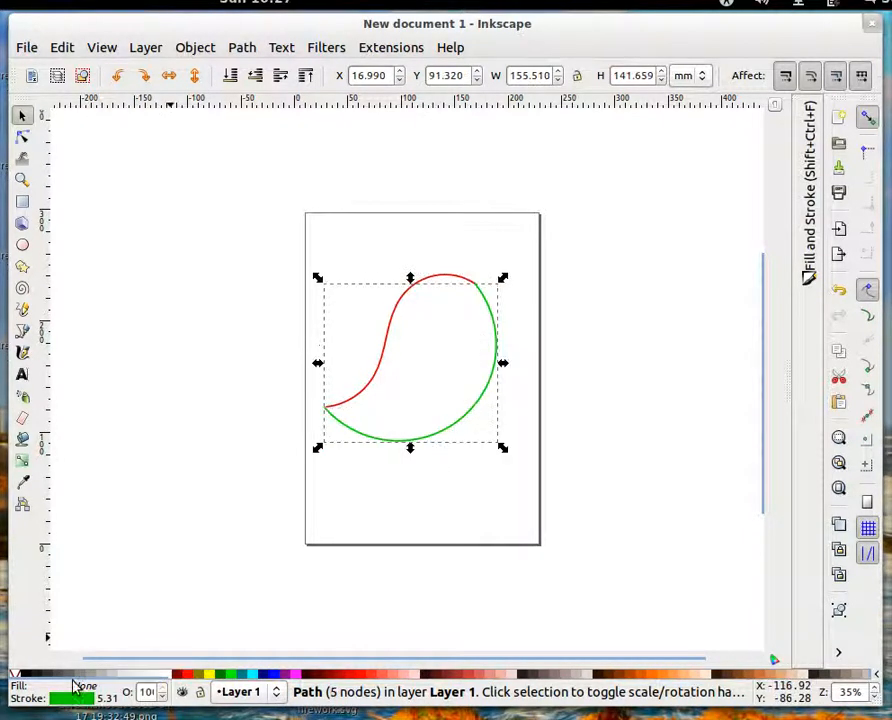
pyautogui.click(221, 438)
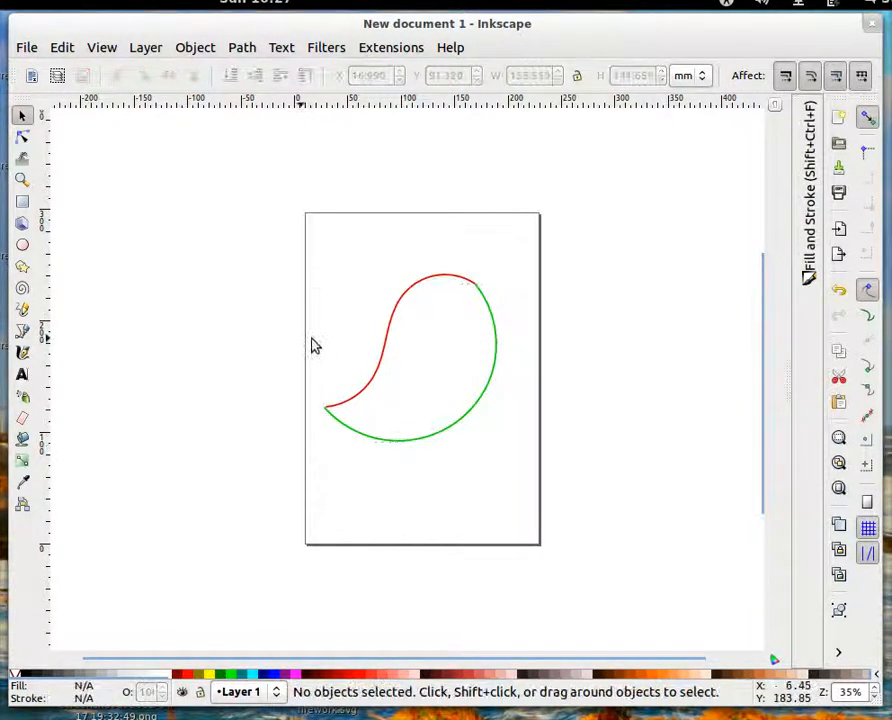
# Select the red and green curves together, open the Interpolate extension and turn on its live preview
pyautogui.moveTo(256, 227); pyautogui.dragTo(590, 547)
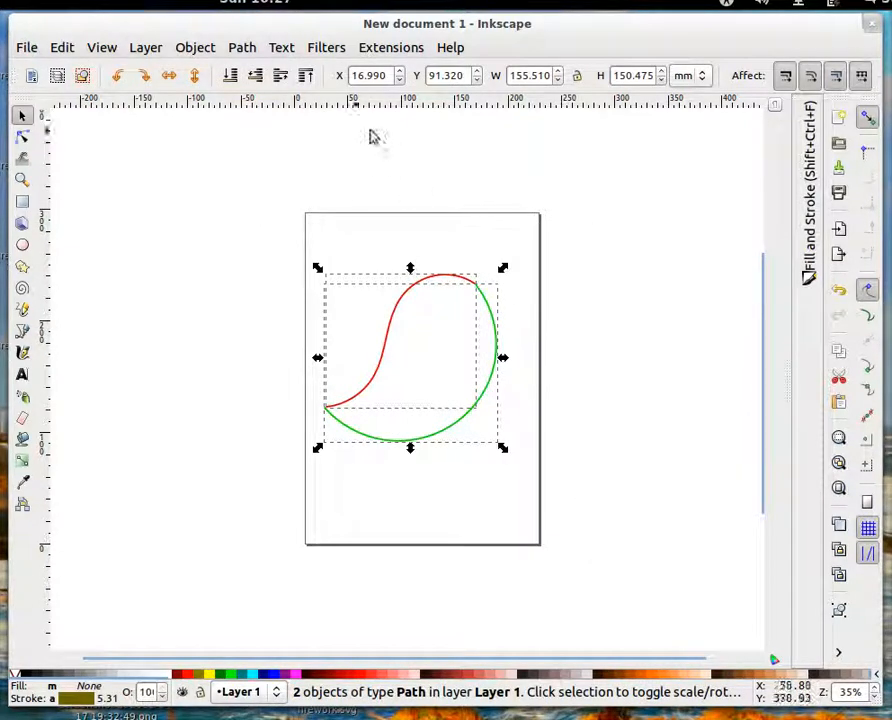
pyautogui.click(370, 52)
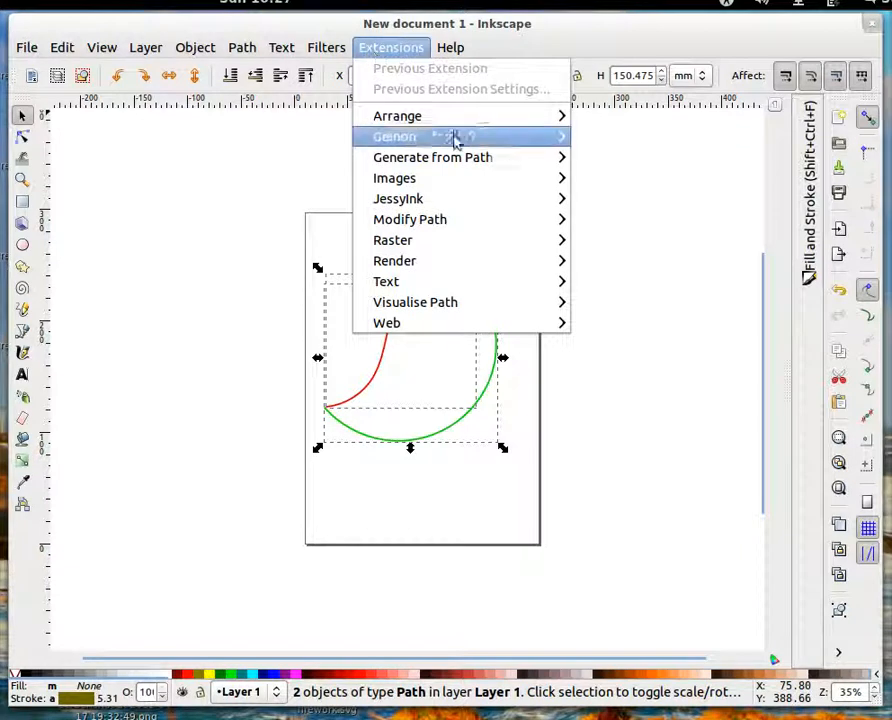
pyautogui.moveTo(446, 166)
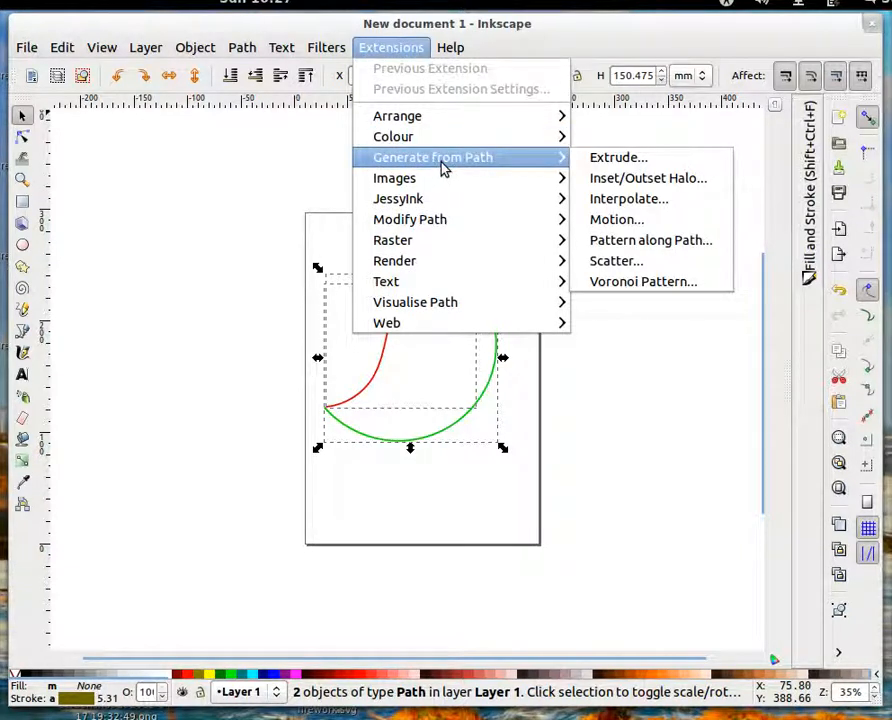
pyautogui.click(663, 202)
pyautogui.moveTo(458, 278); pyautogui.dragTo(181, 143)
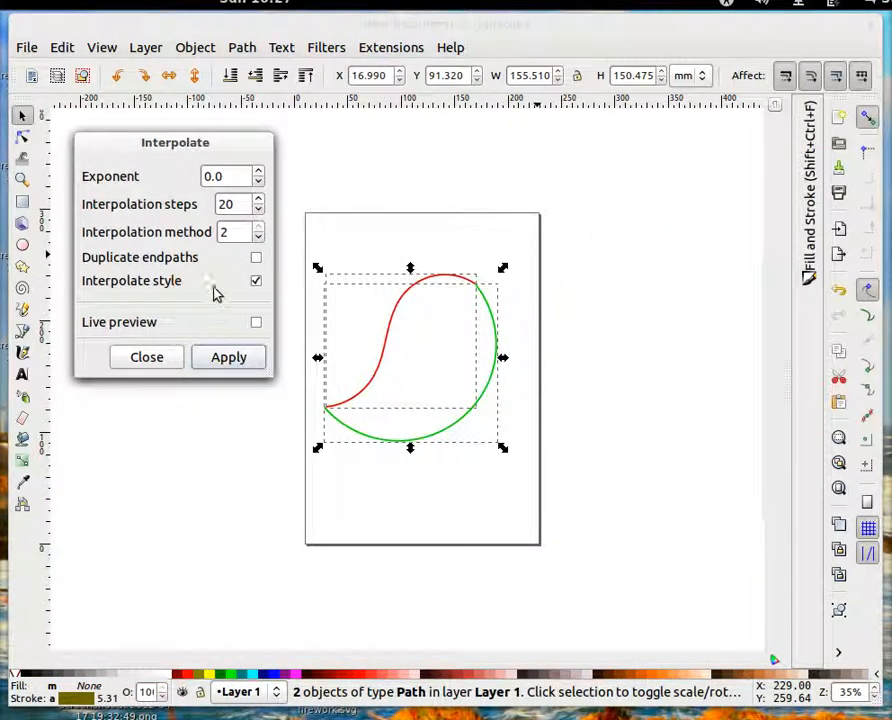
pyautogui.click(256, 323)
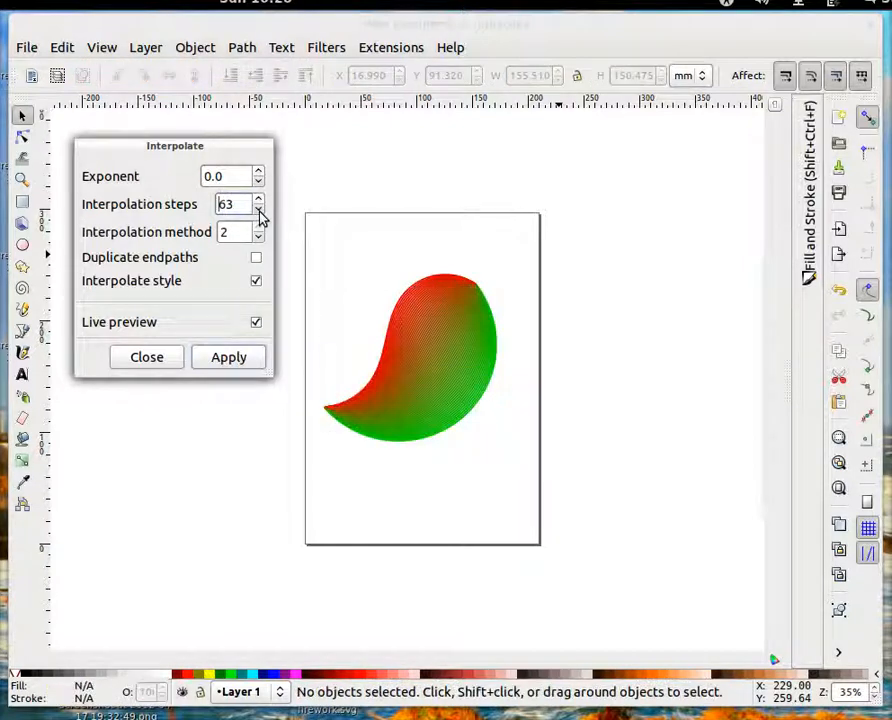
# Try different interpolation steps and exponents in the preview, including 63 steps and exponents 2.0 and -1.8, then restore 20 steps and exponent 0
pyautogui.click(258, 210)
pyautogui.click(258, 210)
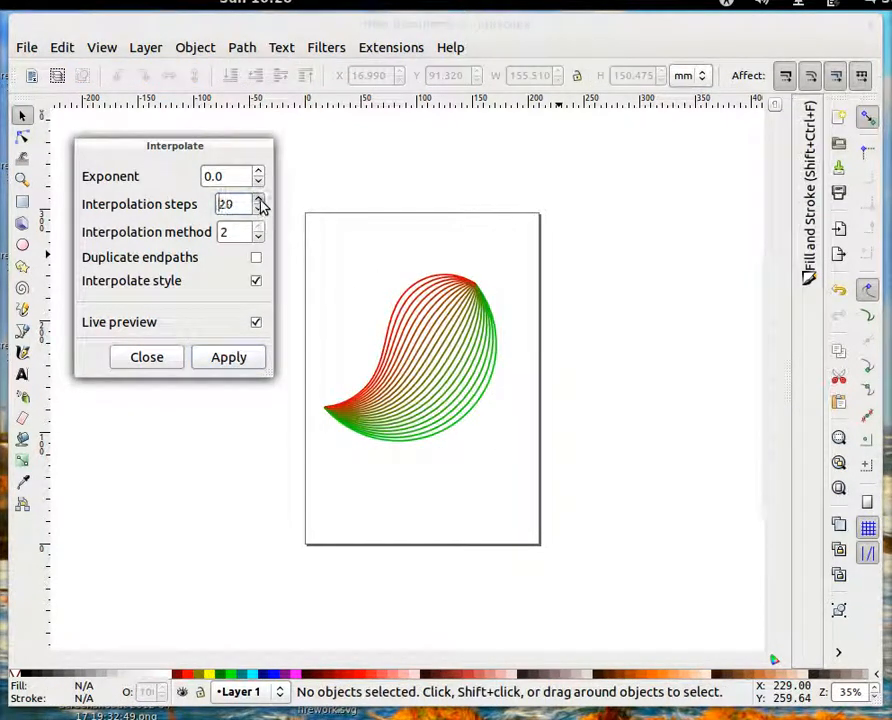
pyautogui.click(258, 200)
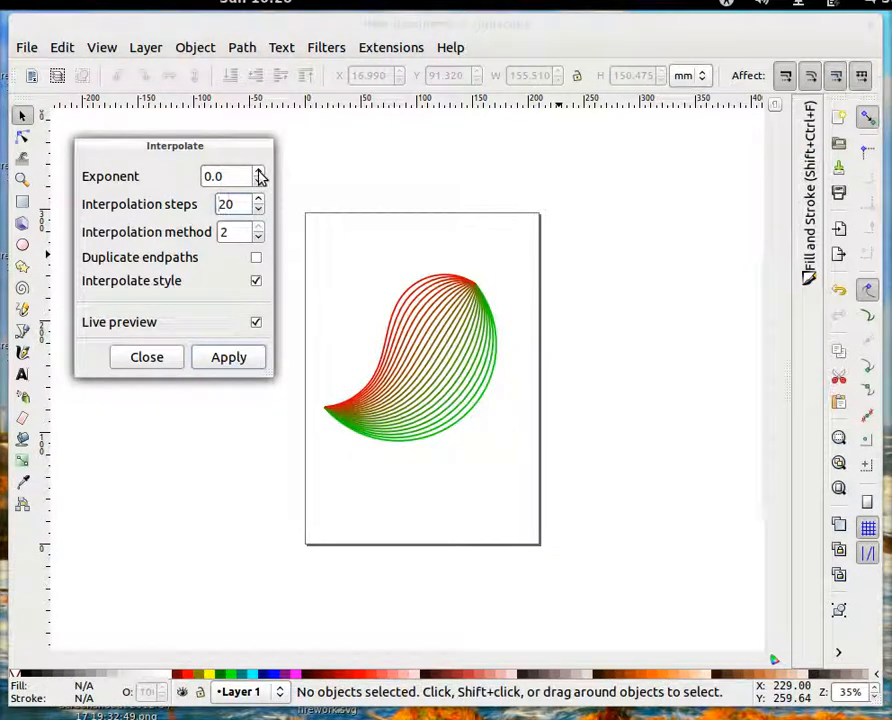
pyautogui.click(258, 173)
pyautogui.click(258, 173)
pyautogui.click(258, 173)
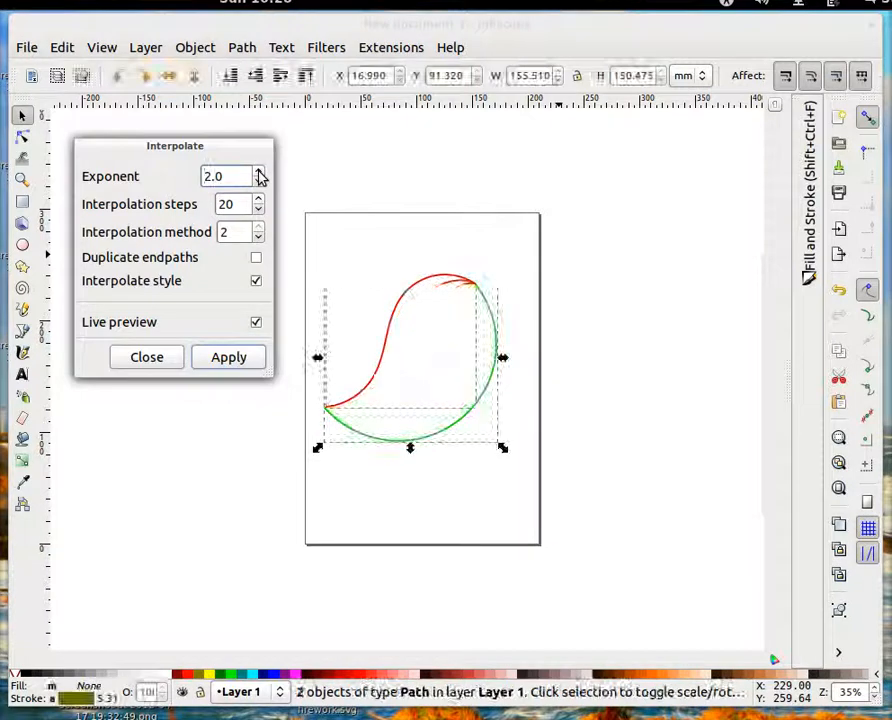
pyautogui.moveTo(258, 184); pyautogui.dragTo(258, 184)
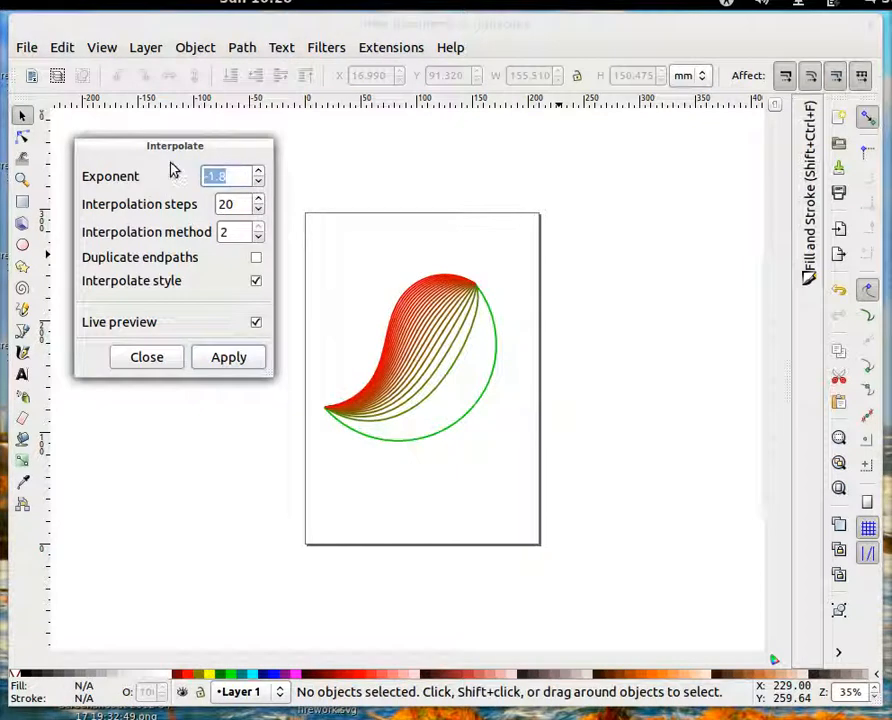
pyautogui.write('0')
# Apply the interpolation with exponent 0.0, 20 steps, method 2 and interpolated style, and close the dialog
pyautogui.click(244, 204)
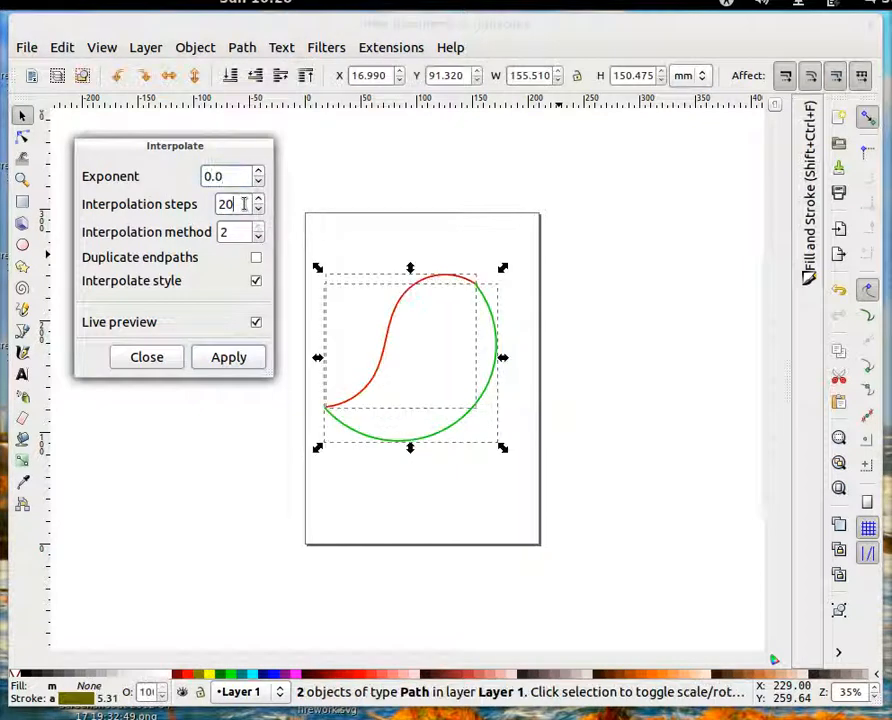
pyautogui.click(229, 358)
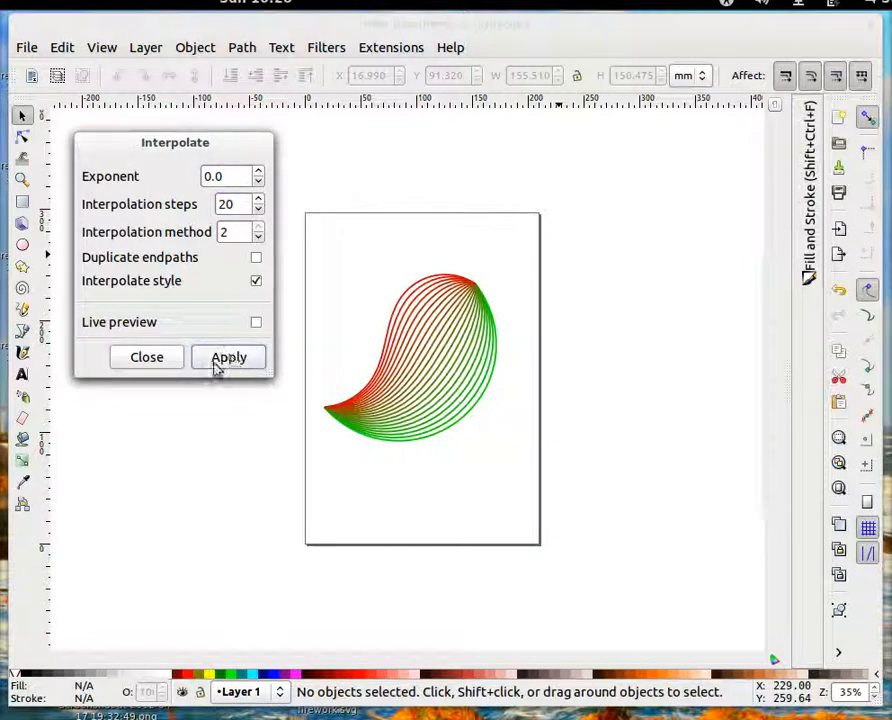
pyautogui.click(145, 360)
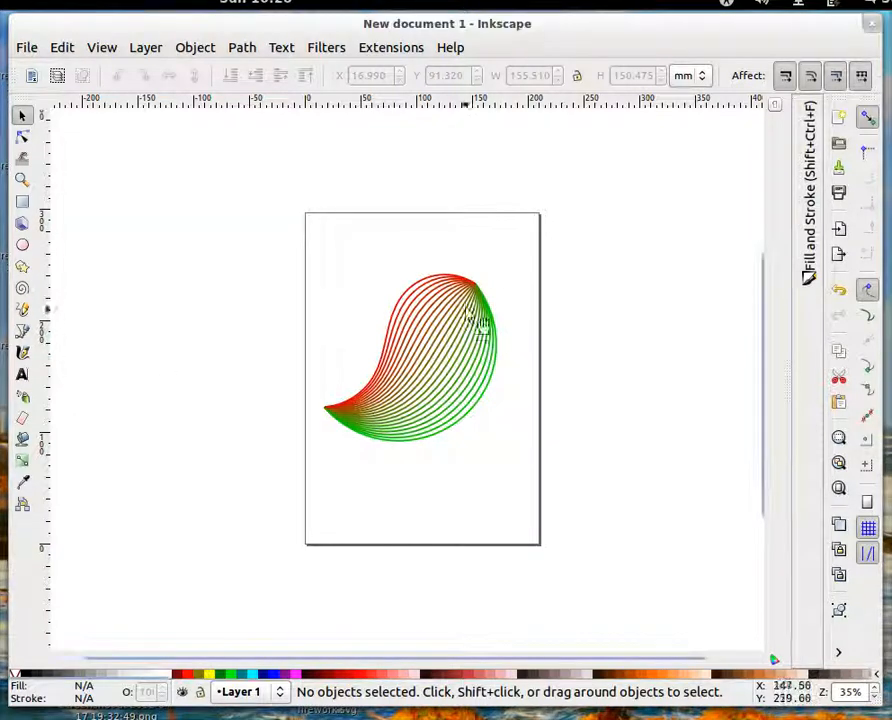
# Select both original curves together with the interpolated group and ungroup them into separate paths
pyautogui.moveTo(468, 287)
pyautogui.mouseDown()
pyautogui.moveTo(320, 306)
pyautogui.moveTo(272, 300)
pyautogui.moveTo(272, 232)
pyautogui.moveTo(352, 279)
pyautogui.moveTo(470, 312)
pyautogui.moveTo(480, 304)
pyautogui.moveTo(464, 292)
pyautogui.mouseUp()
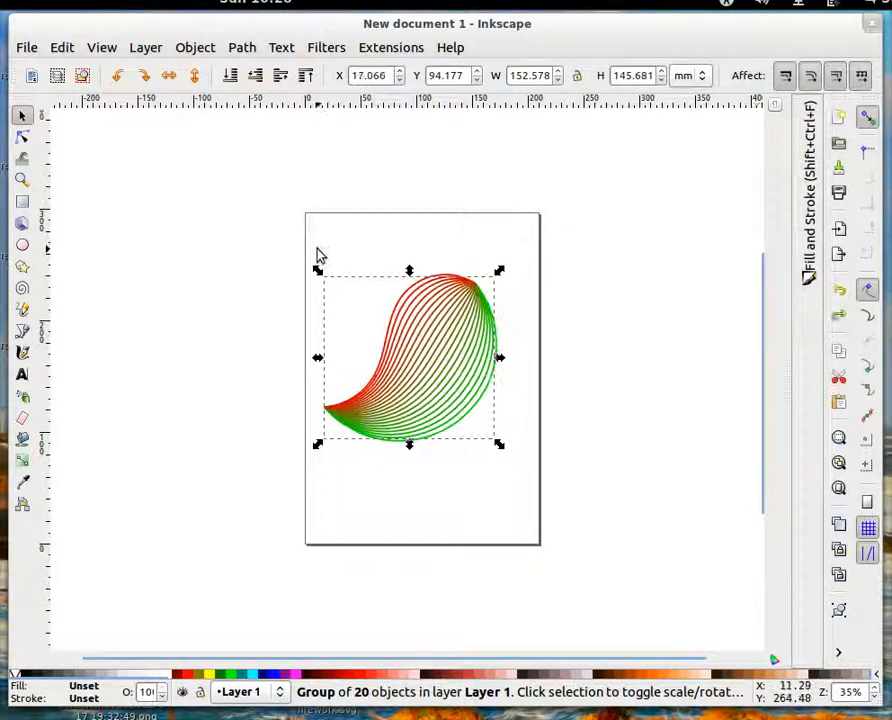
pyautogui.click(189, 257)
pyautogui.moveTo(184, 243)
pyautogui.mouseDown()
pyautogui.moveTo(598, 484)
pyautogui.moveTo(613, 521)
pyautogui.mouseUp()
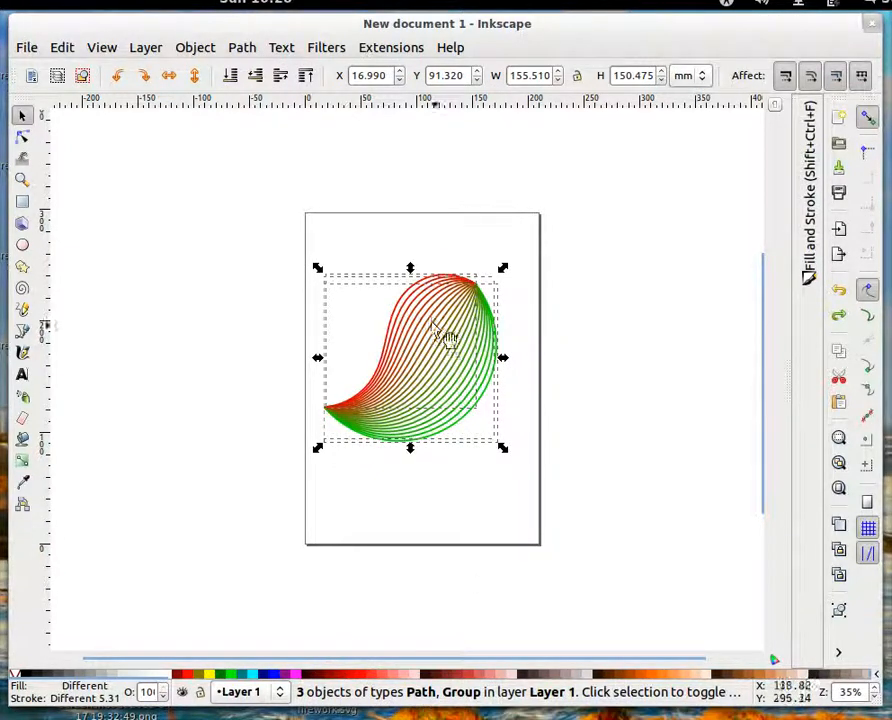
pyautogui.click(634, 365)
pyautogui.moveTo(256, 242)
pyautogui.mouseDown()
pyautogui.moveTo(406, 320)
pyautogui.moveTo(655, 520)
pyautogui.mouseUp()
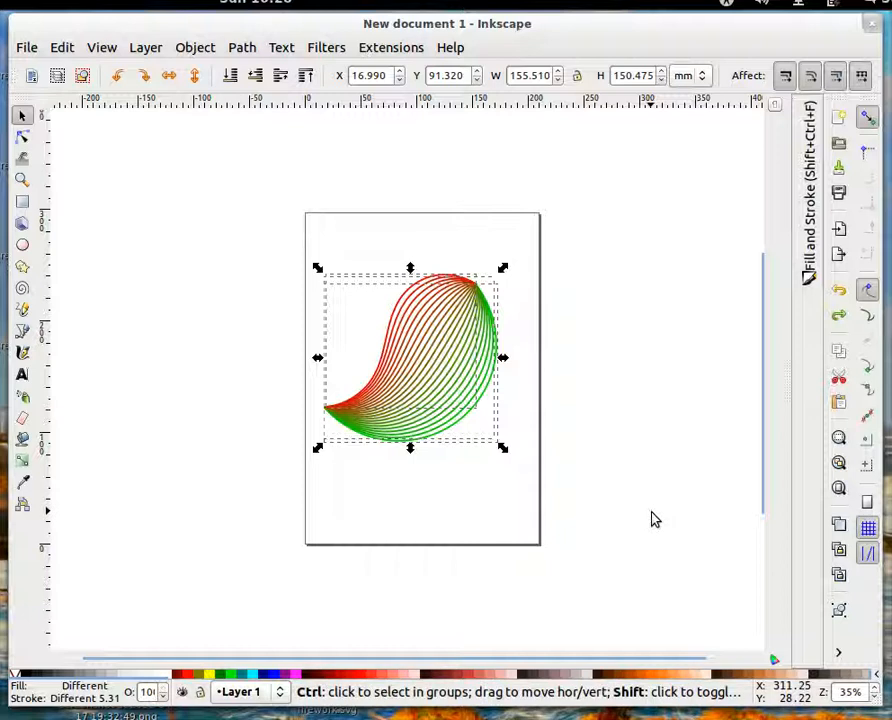
pyautogui.hotkey('ctrl', 'shift', 'g')
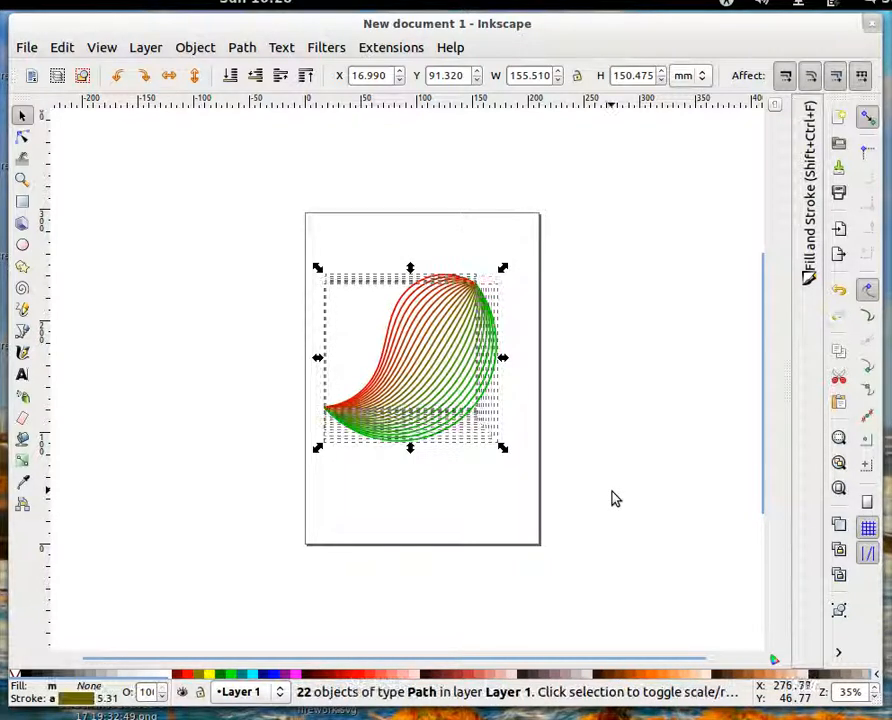
# Group all the paths into one object, move it up the page to about X 17.8, Y 112.3 mm, and deselect it
pyautogui.click(643, 376)
pyautogui.moveTo(206, 236)
pyautogui.mouseDown()
pyautogui.moveTo(589, 492)
pyautogui.moveTo(597, 533)
pyautogui.mouseUp()
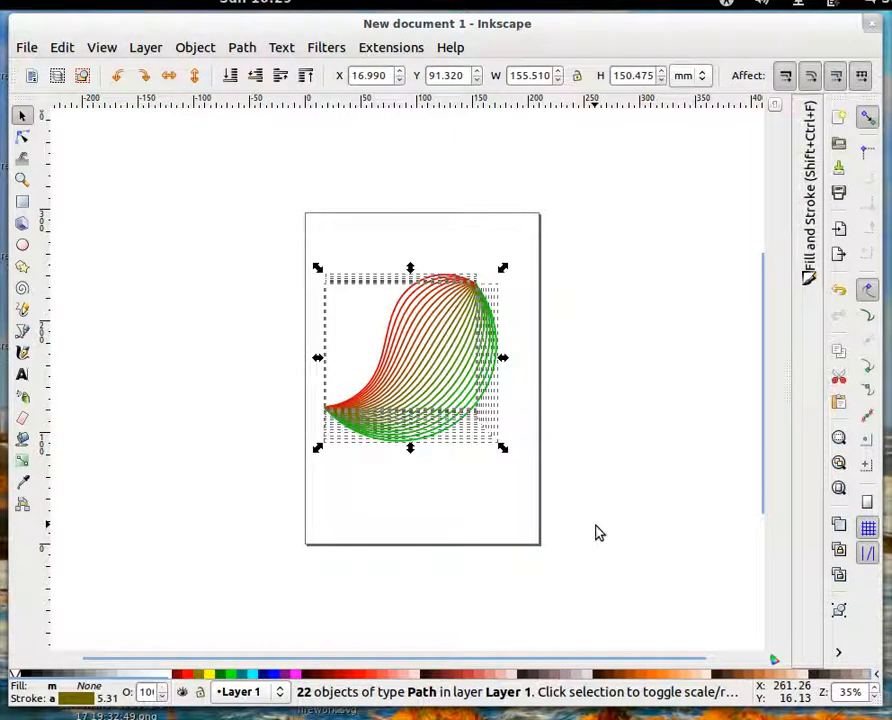
pyautogui.hotkey('ctrl', 'g')
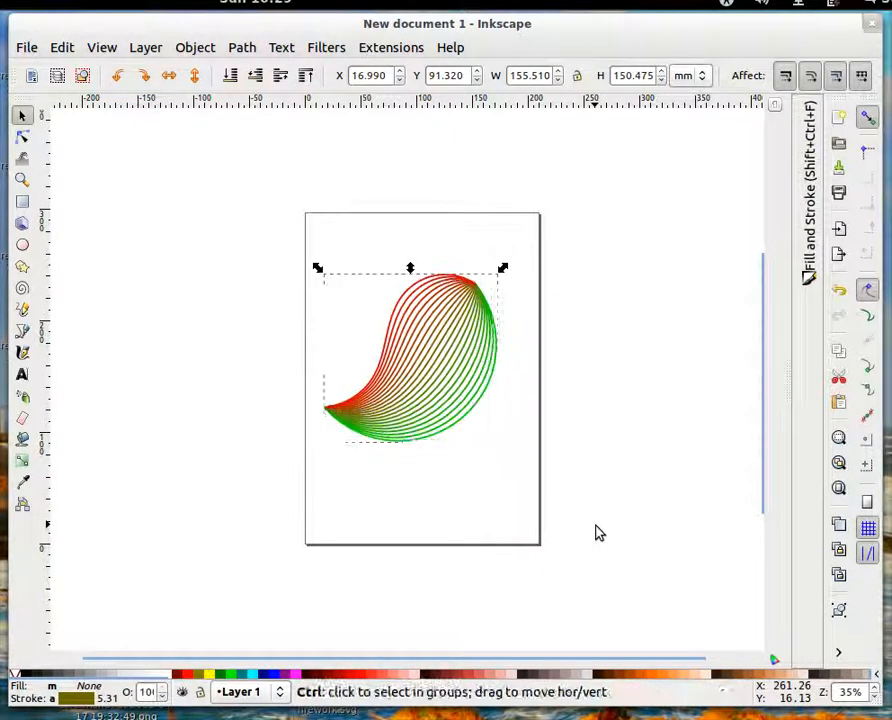
pyautogui.moveTo(452, 340)
pyautogui.mouseDown()
pyautogui.moveTo(256, 300)
pyautogui.moveTo(232, 272)
pyautogui.moveTo(436, 315)
pyautogui.moveTo(436, 306)
pyautogui.moveTo(446, 318)
pyautogui.moveTo(434, 303)
pyautogui.mouseUp()
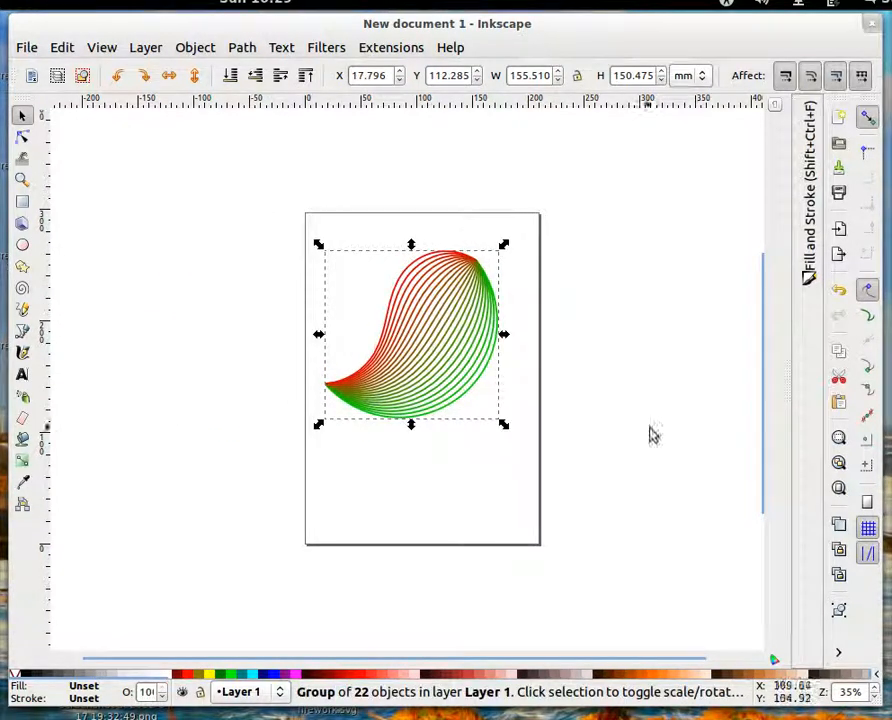
pyautogui.click(648, 428)
pyautogui.moveTo(498, 413); pyautogui.dragTo(346, 395)
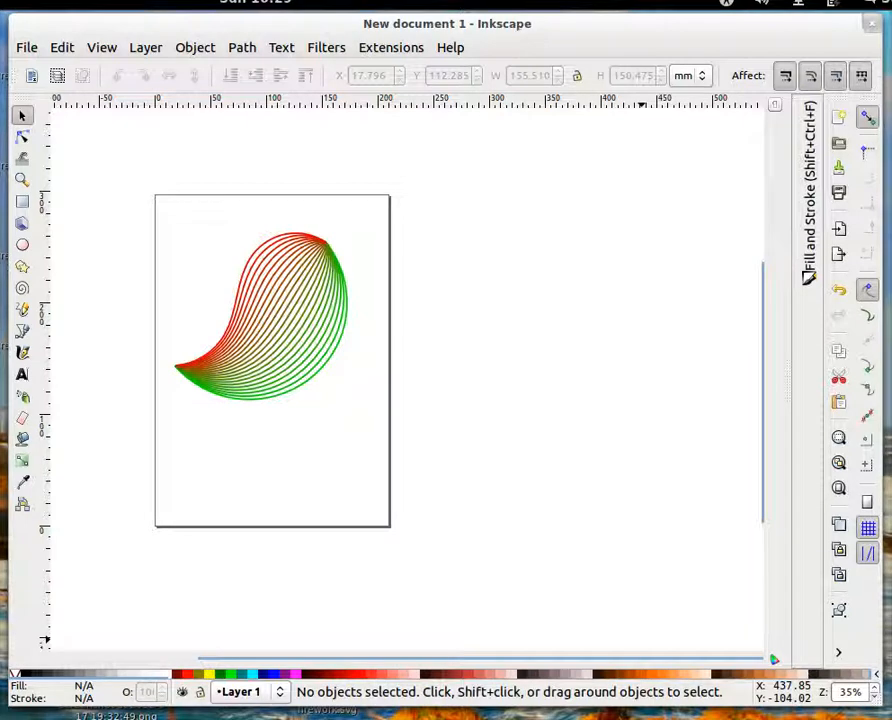
pyautogui.rightClick(700, 718)
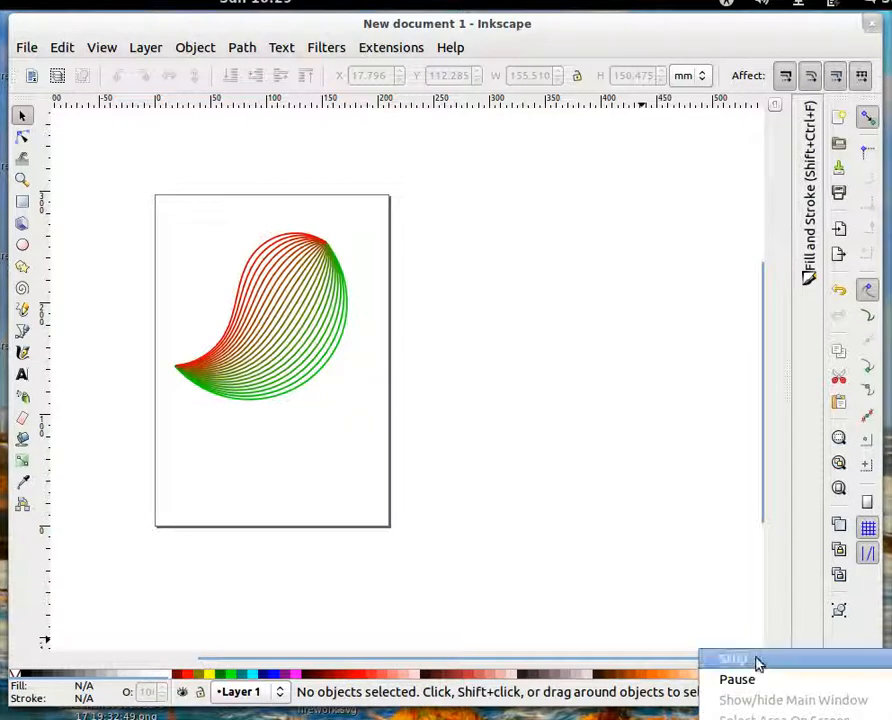